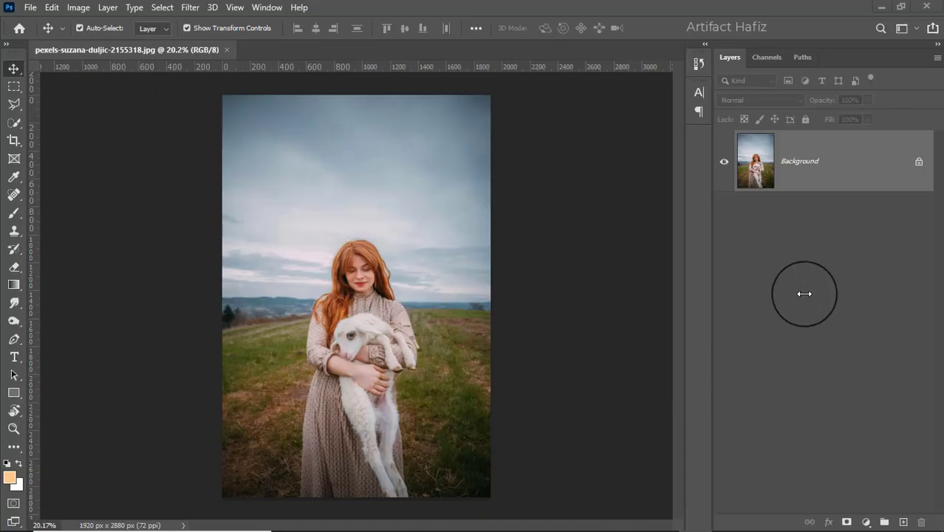
# Duplicate the Background layer into a Background copy layer above it
pyautogui.click(841, 166)
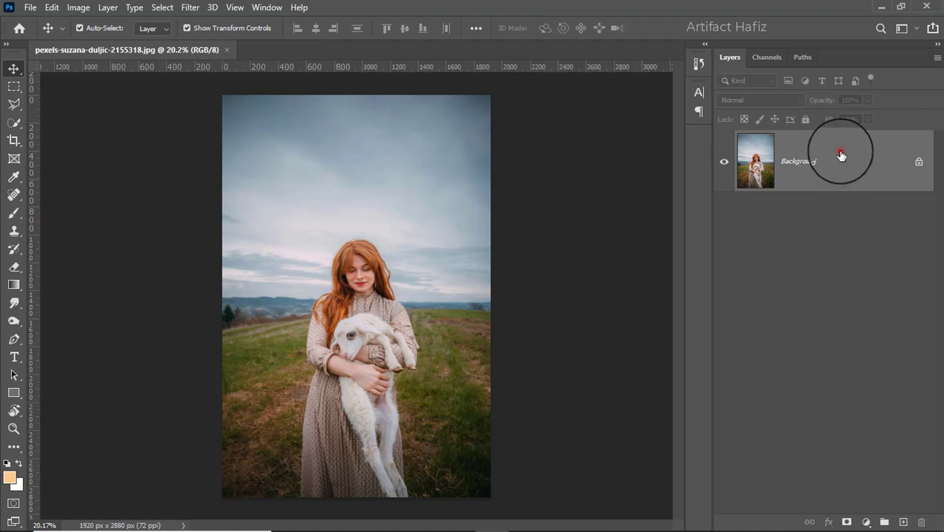
pyautogui.moveTo(842, 151)
pyautogui.mouseDown()
pyautogui.moveTo(875, 473)
pyautogui.moveTo(903, 521)
pyautogui.mouseUp()
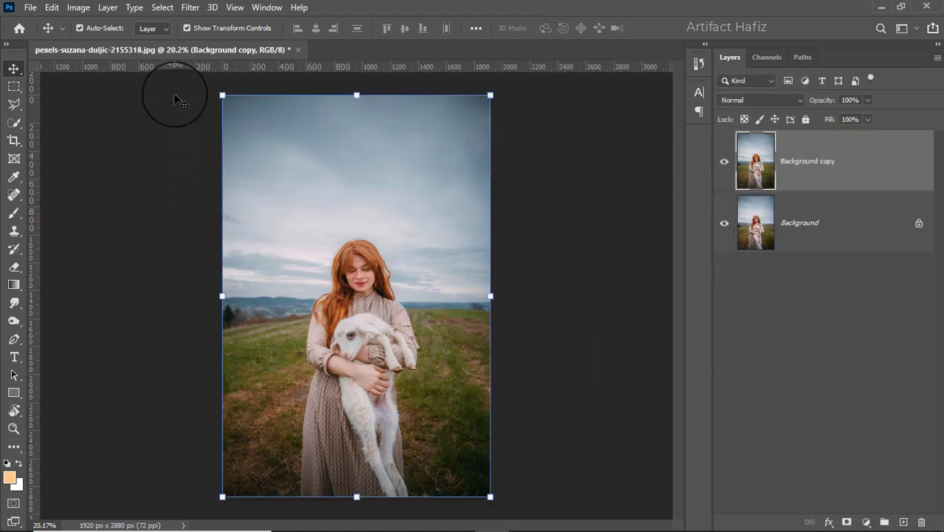
pyautogui.click(191, 8)
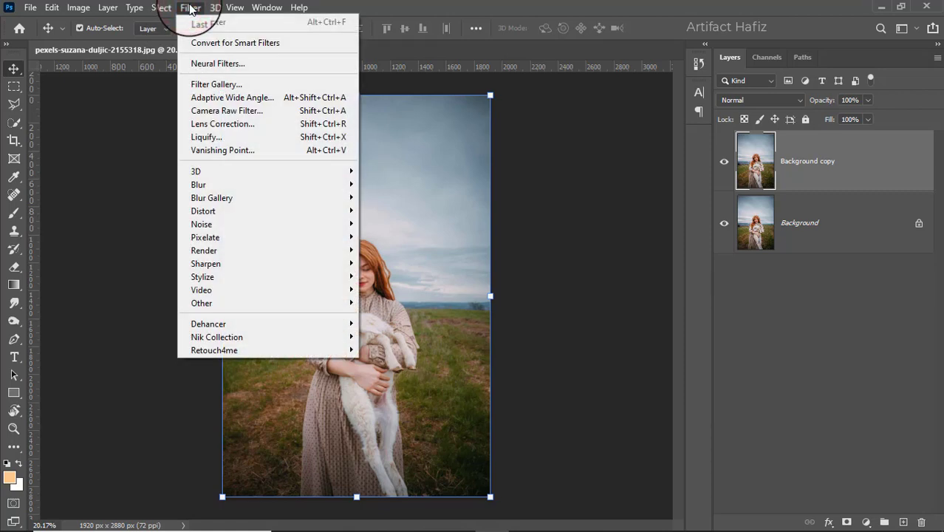
pyautogui.click(191, 9)
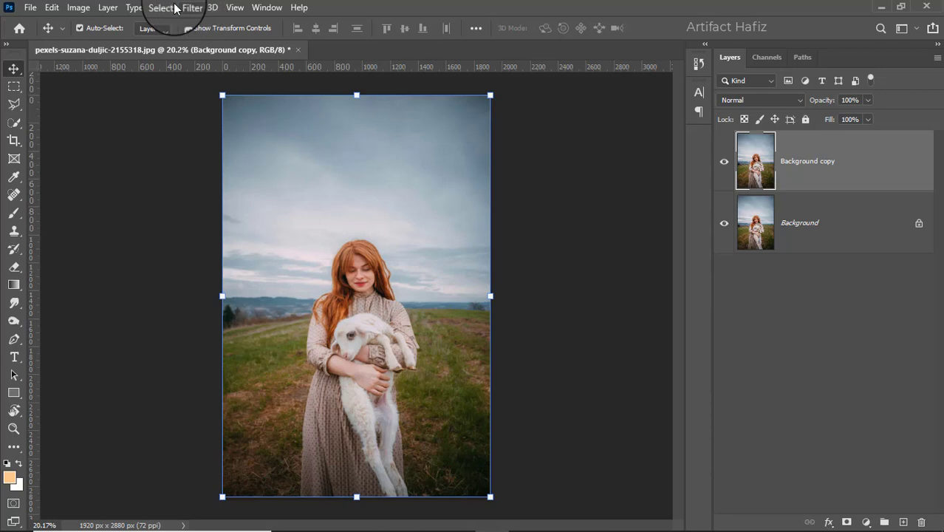
# In Select and Mask, use Select Subject to select the woman and lamb
pyautogui.click(164, 8)
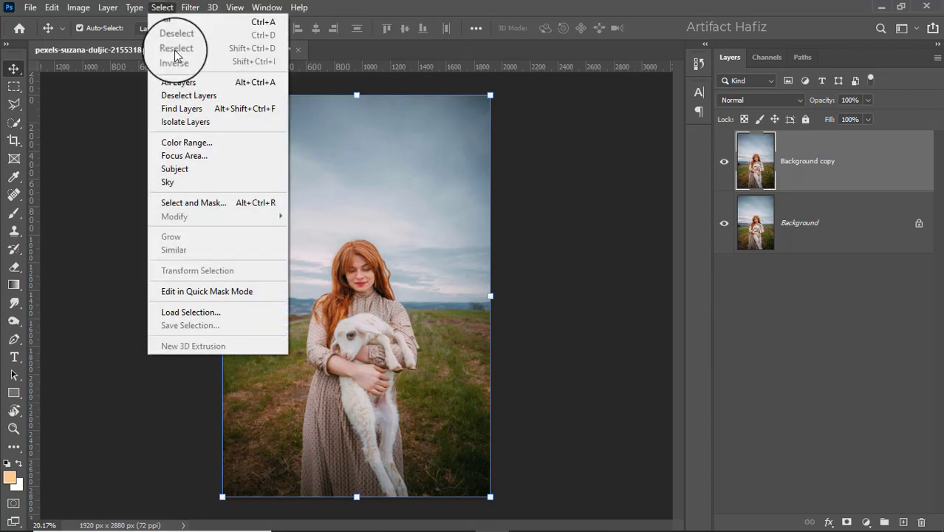
pyautogui.click(194, 209)
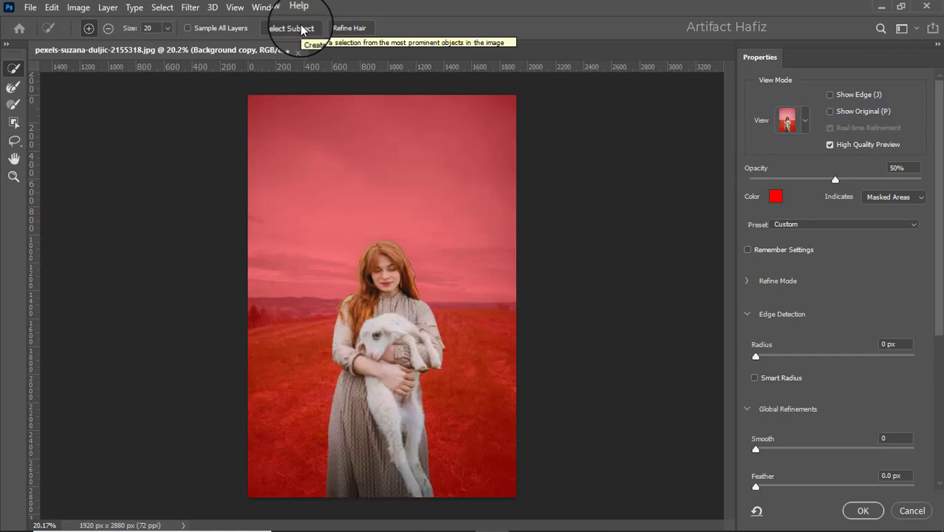
pyautogui.click(342, 29)
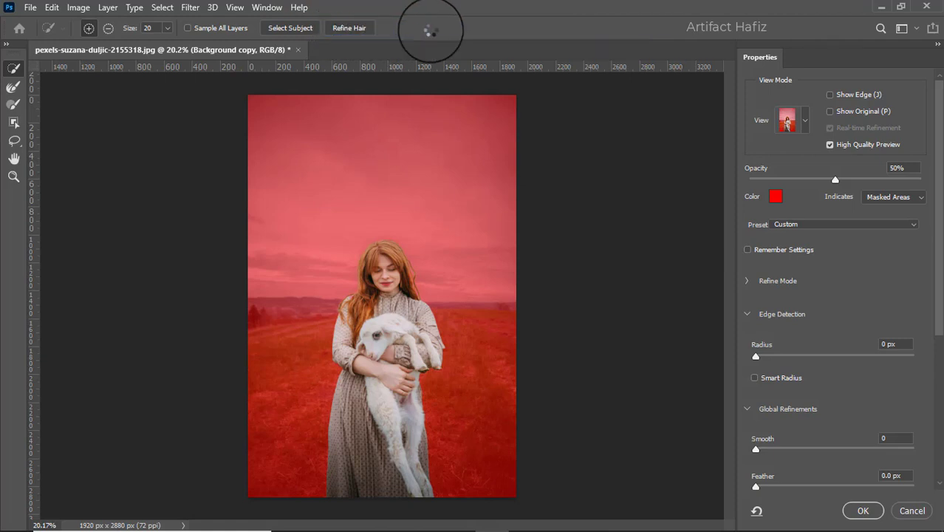
# Zoom in and paint the Refine Edge Brush along the woman's left hair edge
pyautogui.scroll(3, 392, 296)
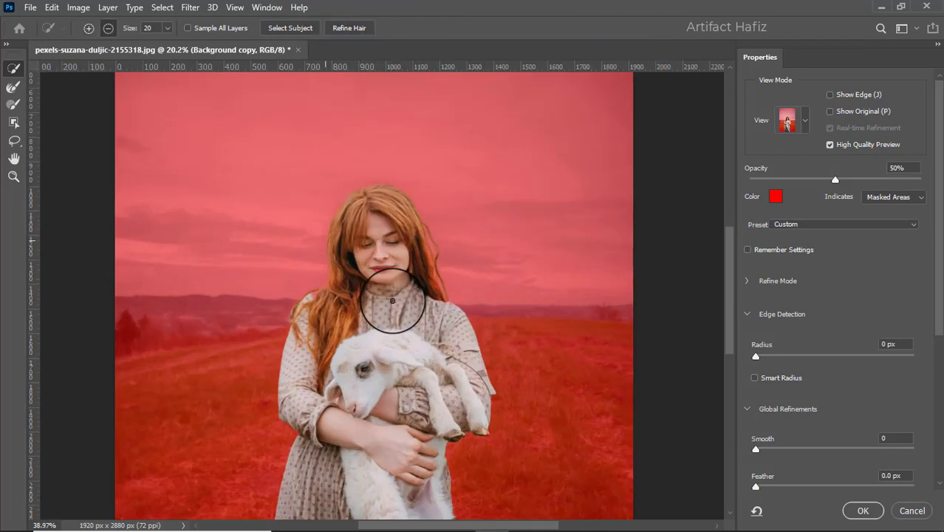
pyautogui.scroll(2, 392, 300)
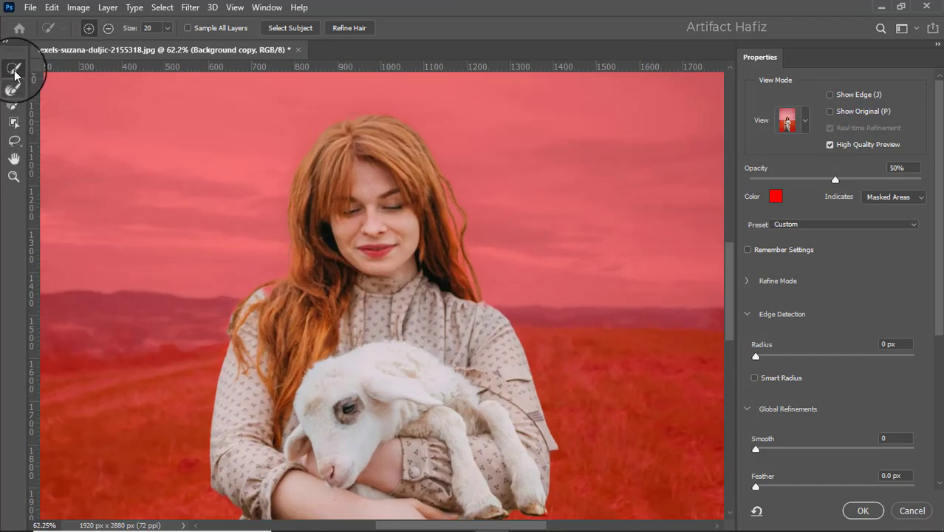
pyautogui.moveTo(274, 295)
pyautogui.mouseDown()
pyautogui.moveTo(257, 299)
pyautogui.moveTo(312, 281)
pyautogui.mouseUp()
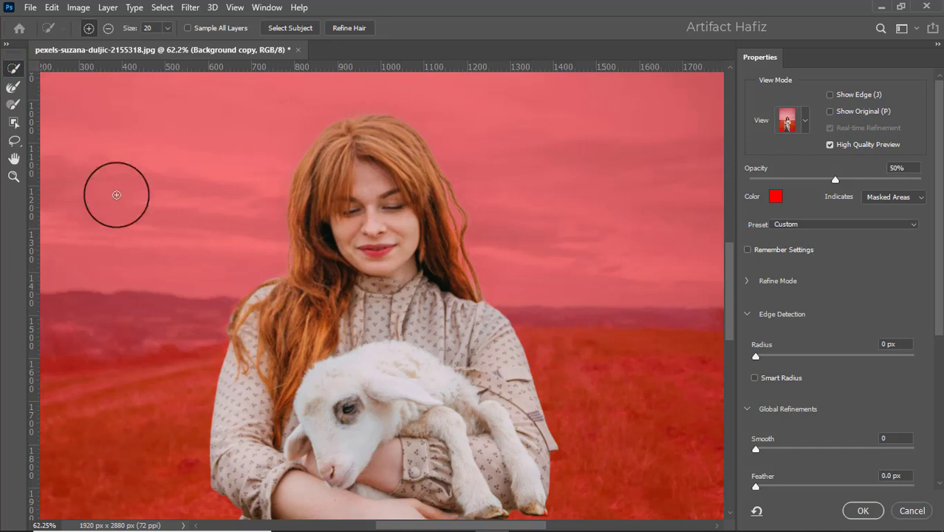
pyautogui.click(14, 105)
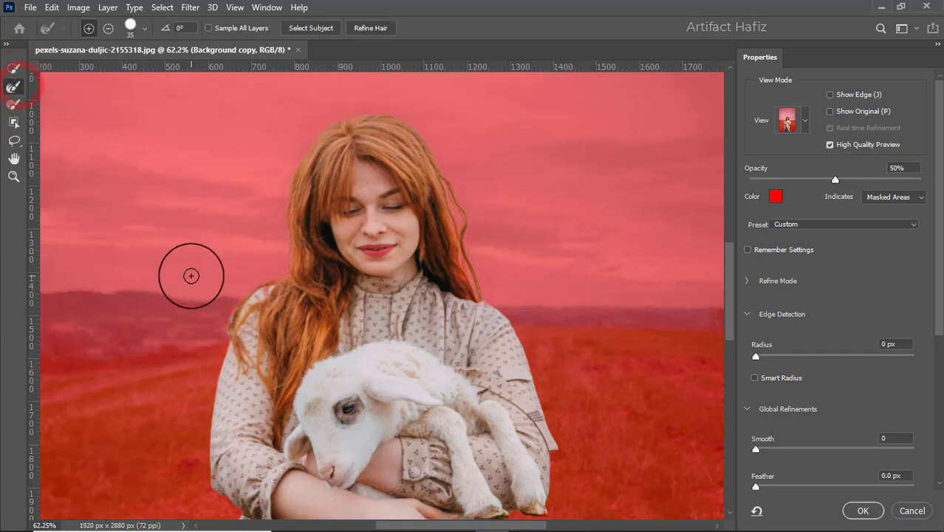
pyautogui.moveTo(227, 323); pyautogui.dragTo(249, 283)
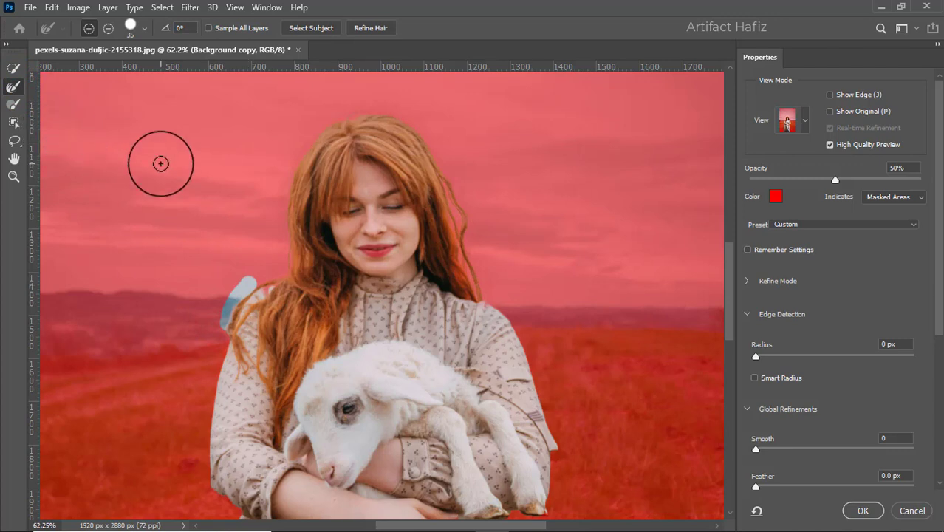
# Undo and redo the refinement stroke, then reselect the Refine Edge Brush
pyautogui.press('z')
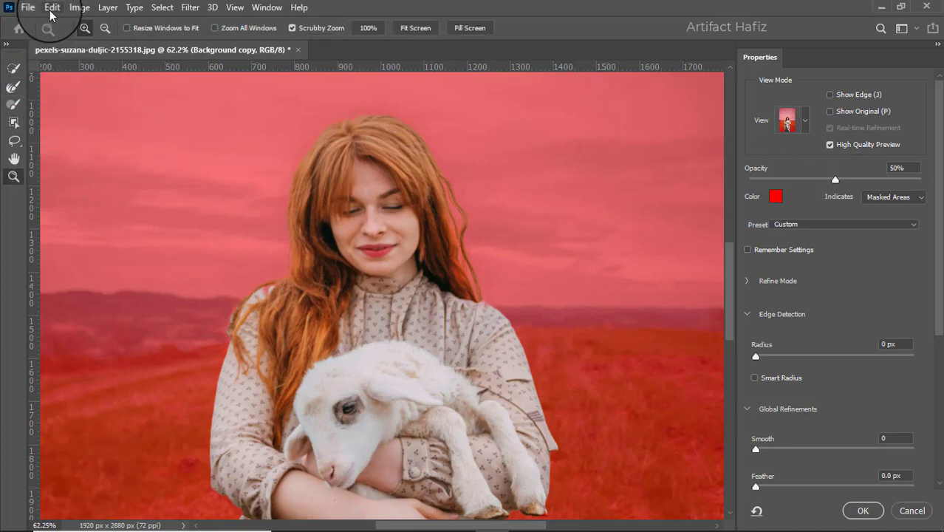
pyautogui.click(49, 7)
pyautogui.click(83, 24)
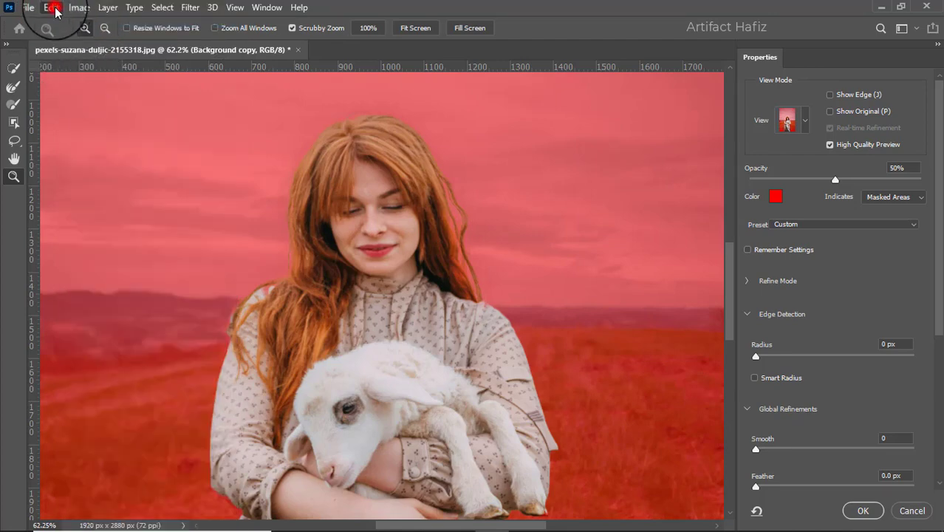
pyautogui.click(52, 8)
pyautogui.click(82, 36)
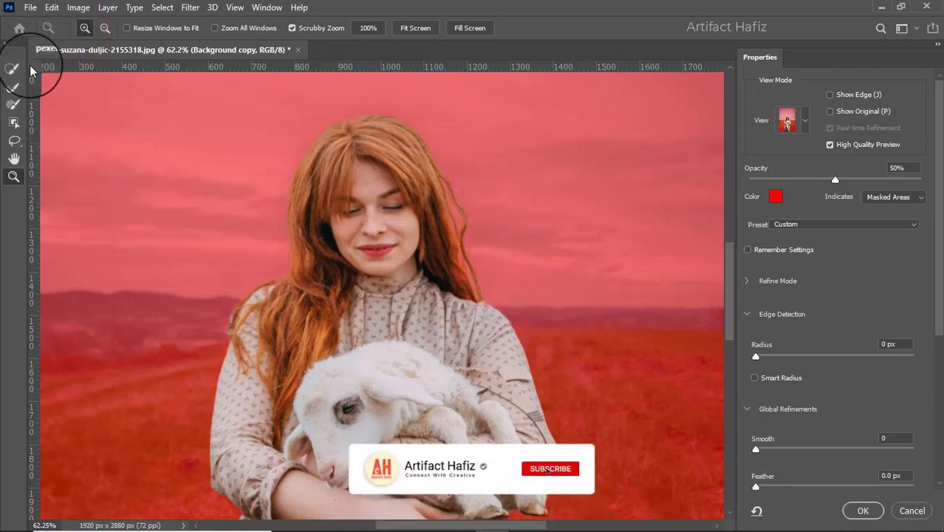
pyautogui.click(16, 88)
# Set the Refine Edge Brush hardness to 3%
pyautogui.click(146, 28)
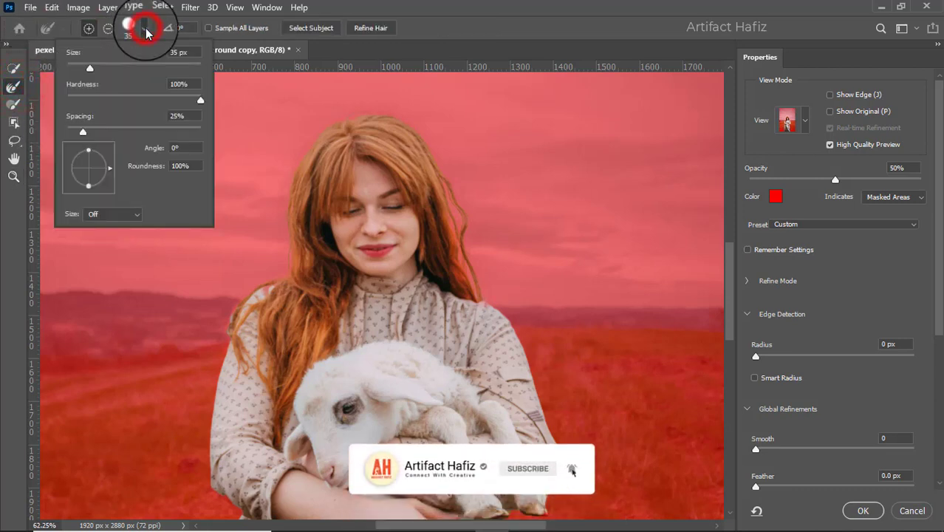
pyautogui.click(129, 28)
pyautogui.click(130, 28)
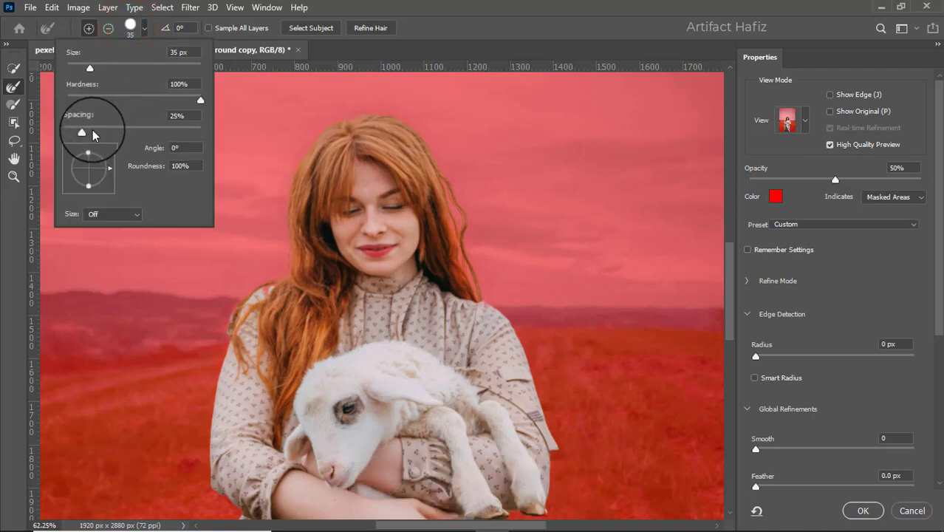
pyautogui.moveTo(200, 99); pyautogui.dragTo(72, 95)
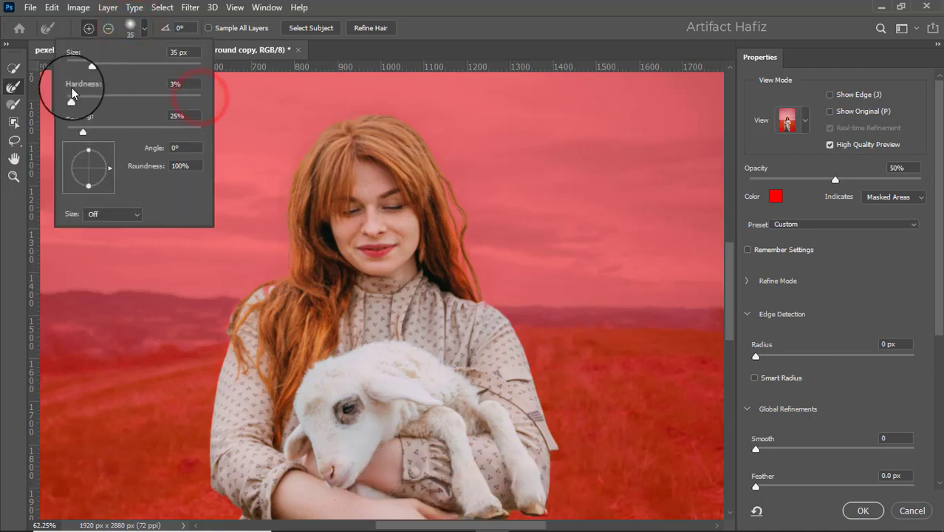
pyautogui.click(319, 44)
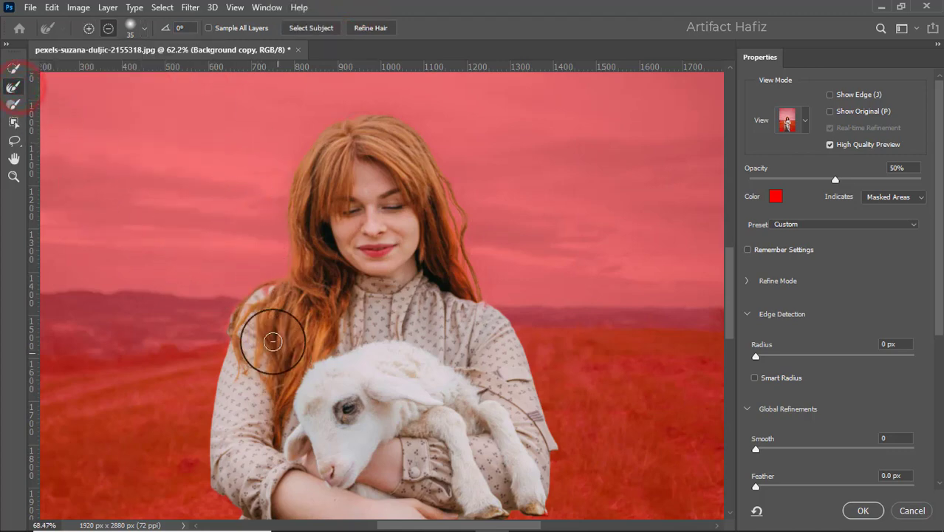
# Shrink the brush to size 25 and refine the hair edges at her head and shoulder
pyautogui.scroll(3, 263, 333)
pyautogui.press('[')
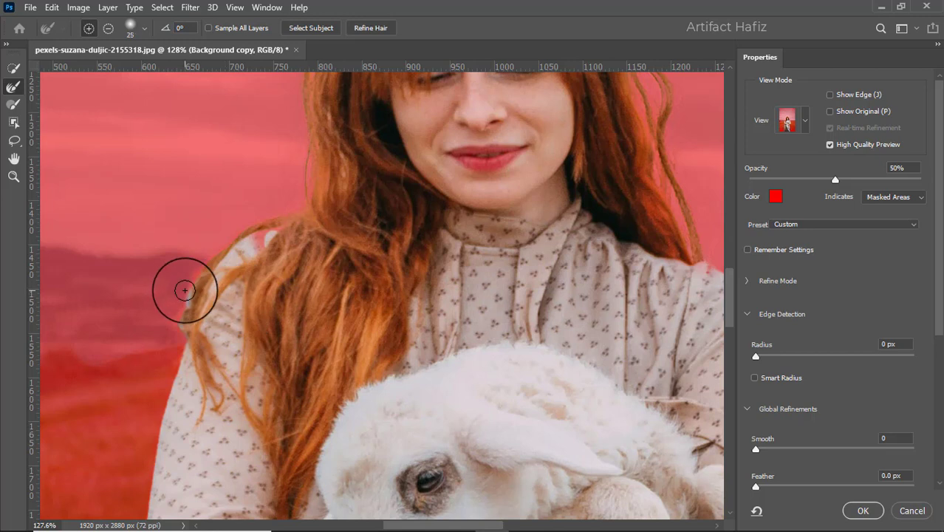
pyautogui.moveTo(189, 289); pyautogui.dragTo(201, 261)
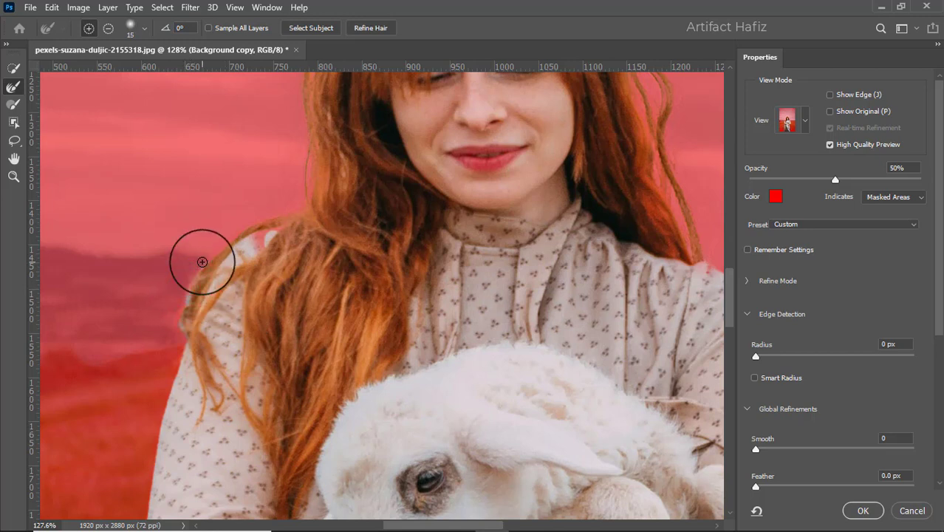
pyautogui.moveTo(206, 260)
pyautogui.mouseDown()
pyautogui.moveTo(305, 157)
pyautogui.moveTo(305, 128)
pyautogui.moveTo(274, 362)
pyautogui.moveTo(302, 216)
pyautogui.mouseUp()
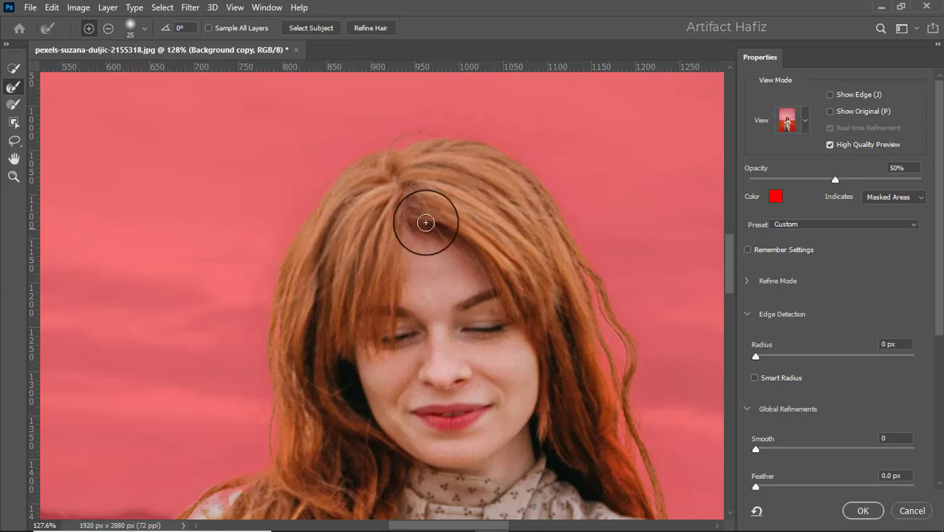
pyautogui.scroll(-3, 480, 245)
pyautogui.scroll(-3, 479, 245)
pyautogui.scroll(-3, 480, 251)
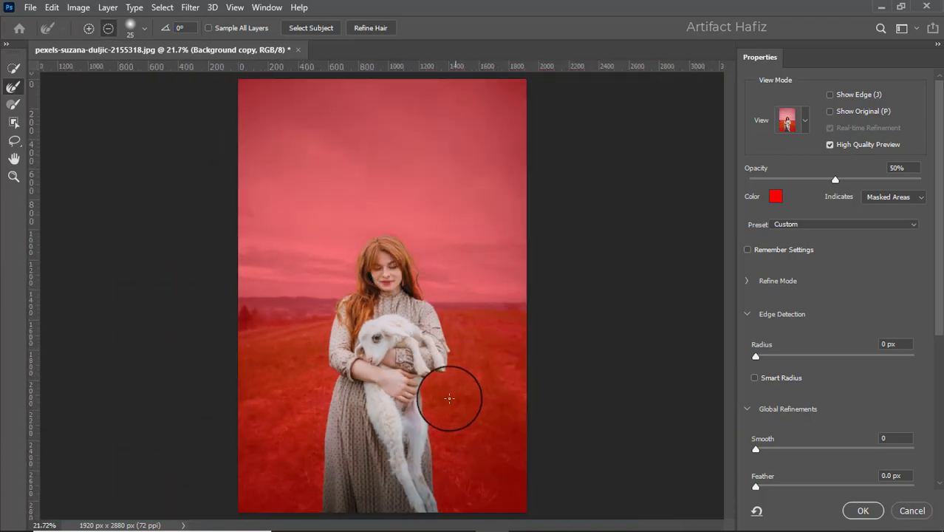
pyautogui.scroll(2, 439, 428)
# Output the refined selection as a mask on Background copy and hide Background
pyautogui.click(863, 511)
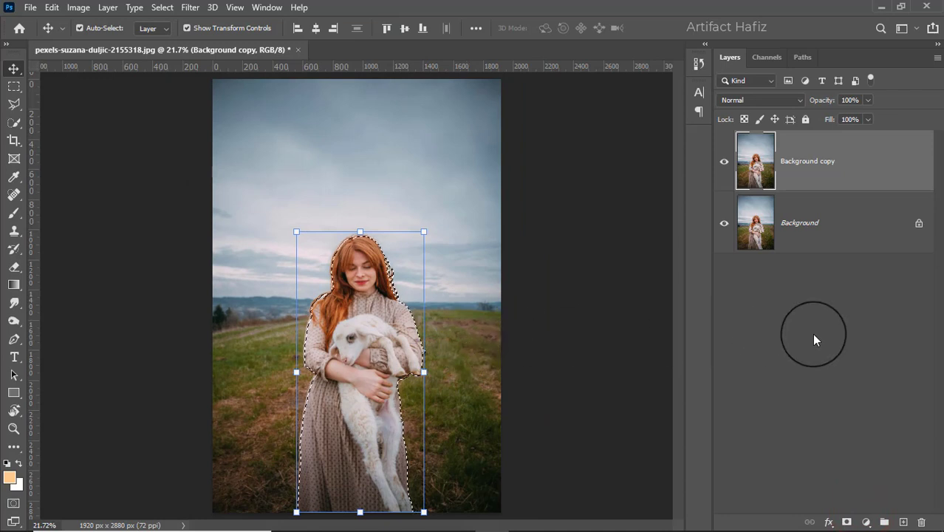
pyautogui.click(846, 522)
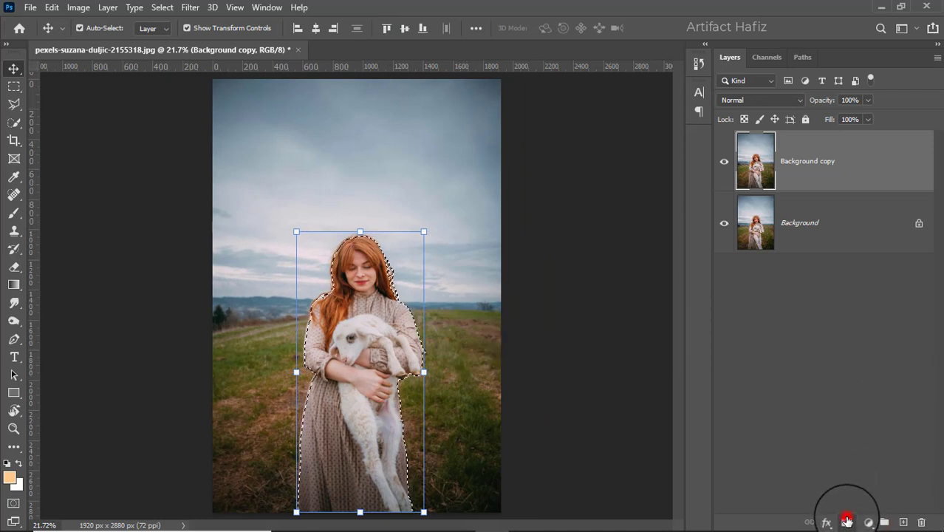
pyautogui.click(724, 222)
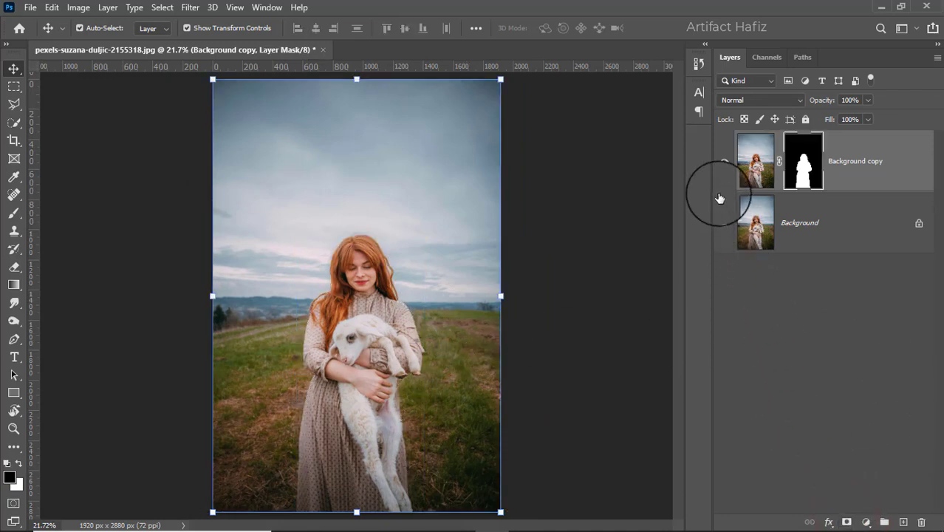
# Duplicate the masked layer as Background copy 2 and delete Background copy's mask
pyautogui.click(858, 163)
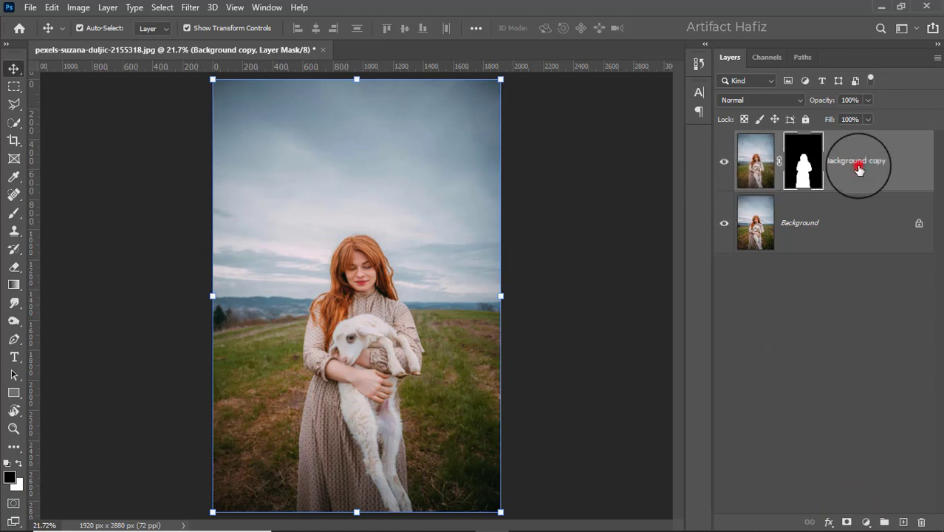
pyautogui.moveTo(874, 161); pyautogui.dragTo(902, 518)
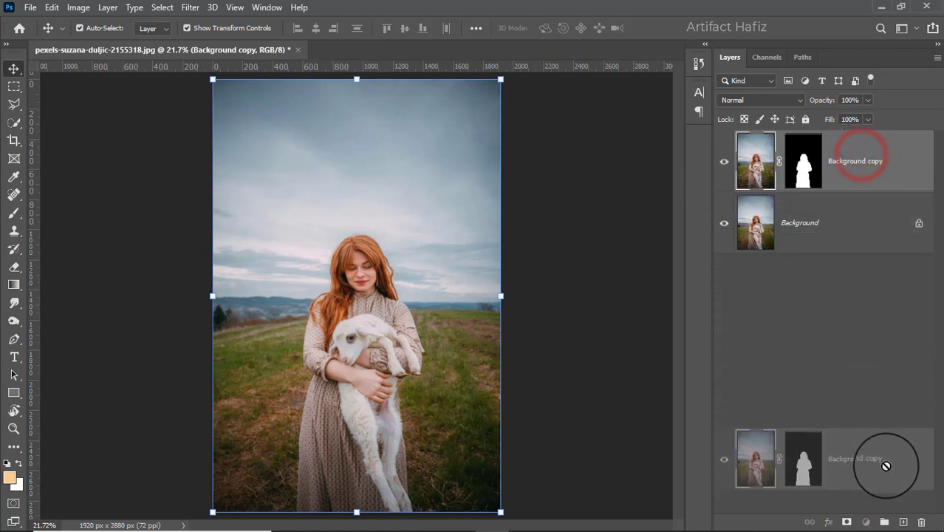
pyautogui.click(850, 208)
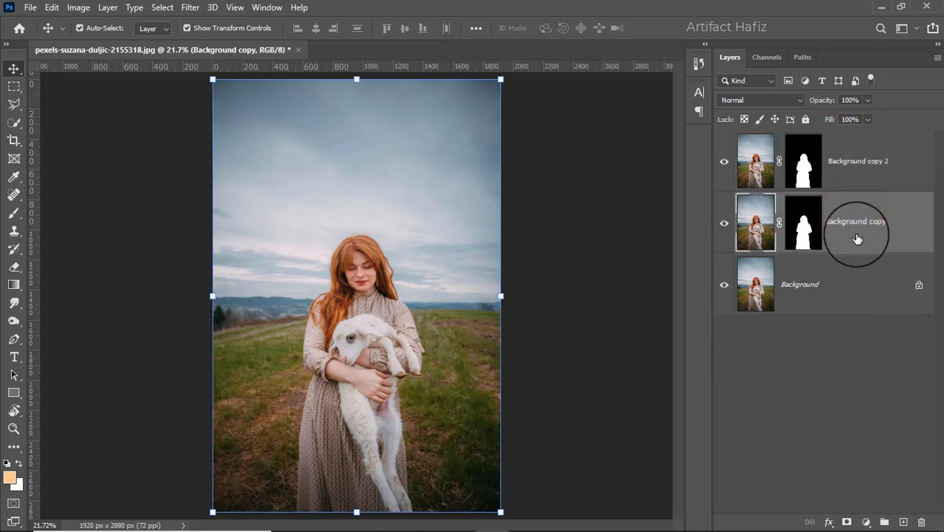
pyautogui.rightClick(805, 222)
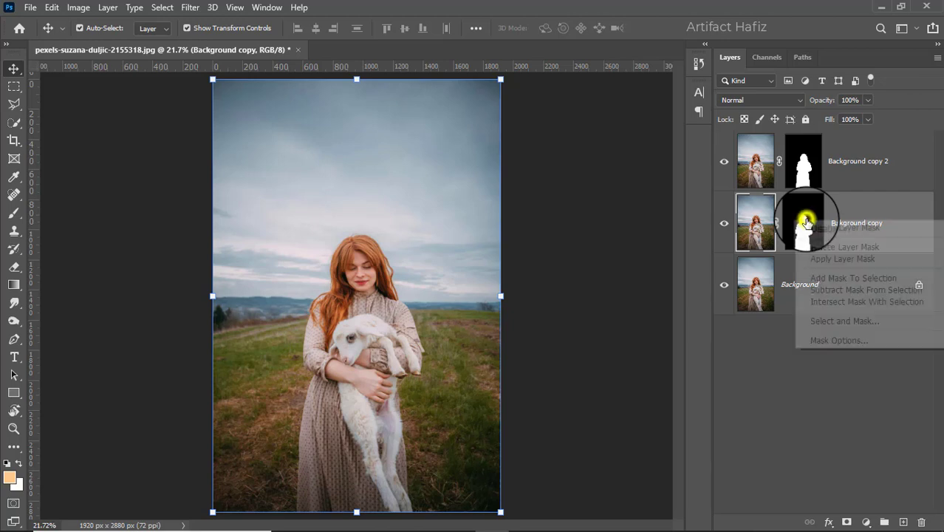
pyautogui.click(821, 248)
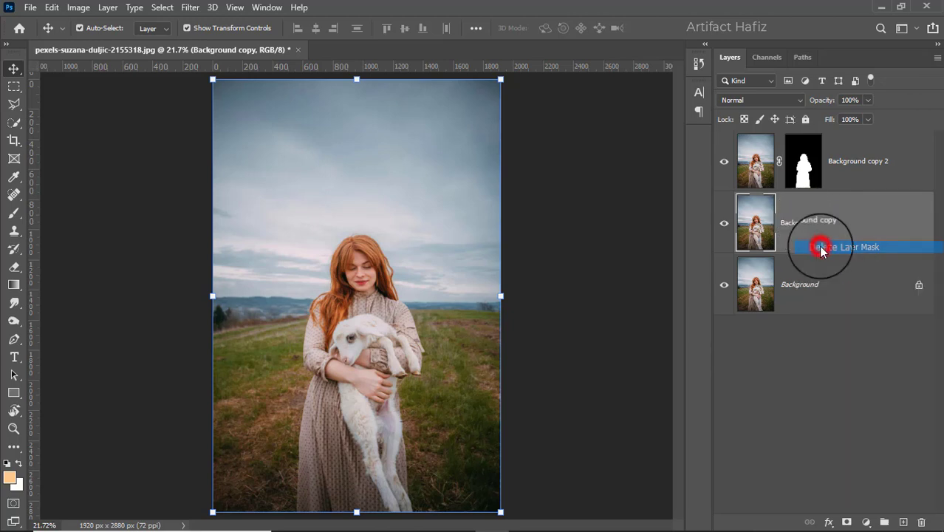
# Load Background copy 2's mask as a selection and hide Background copy 2
pyautogui.rightClick(804, 159)
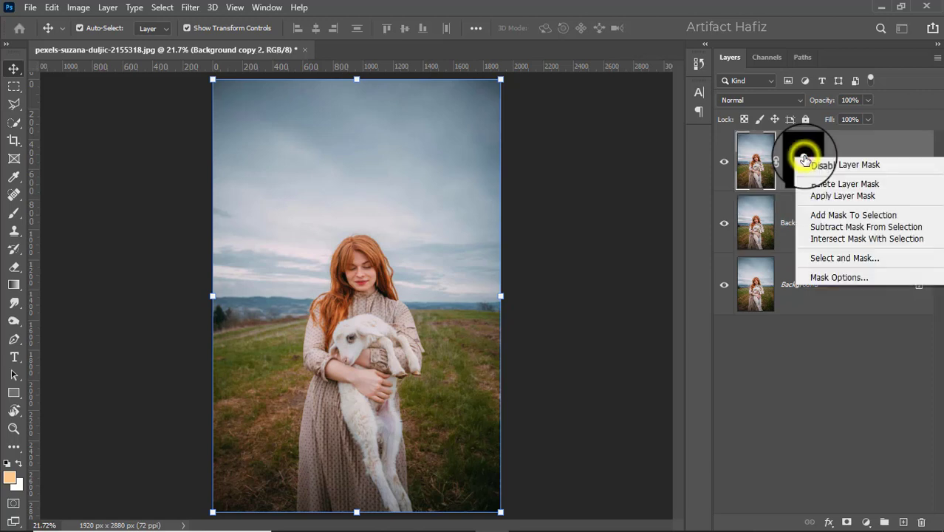
pyautogui.click(823, 240)
pyautogui.click(823, 223)
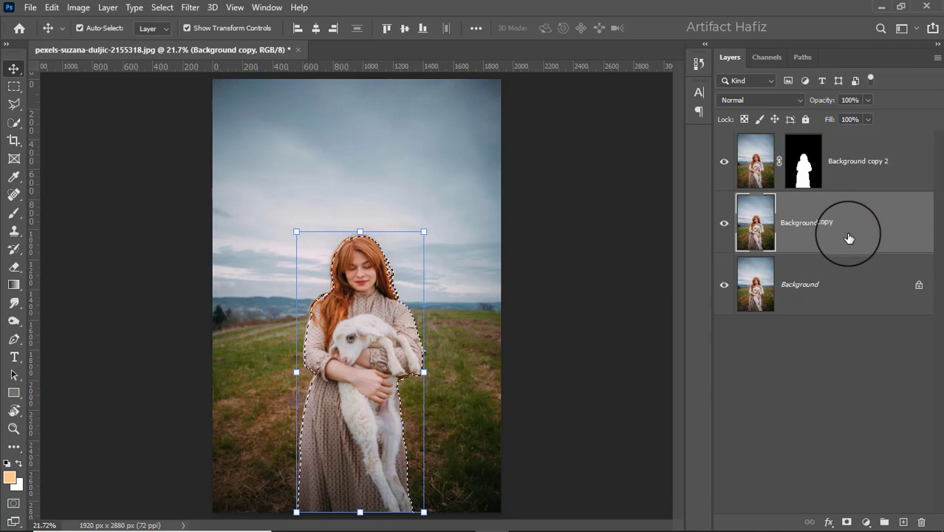
pyautogui.click(723, 161)
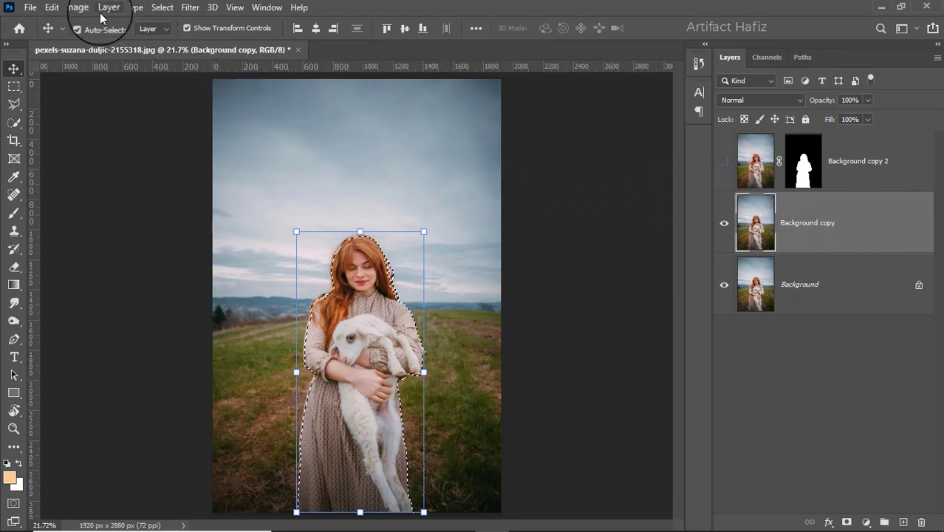
# Expand the woman-and-lamb selection by 17 pixels
pyautogui.click(161, 8)
pyautogui.moveTo(175, 216)
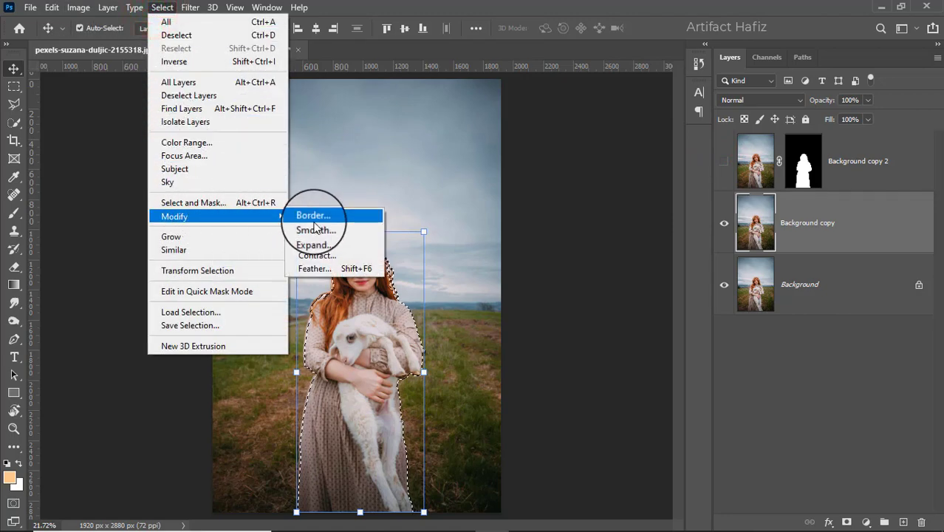
pyautogui.click(325, 241)
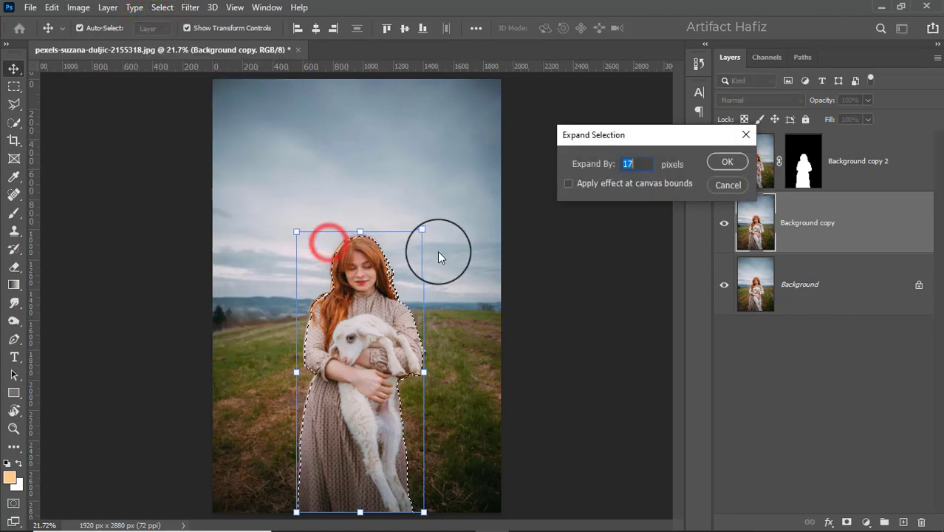
pyautogui.click(644, 160)
pyautogui.click(726, 161)
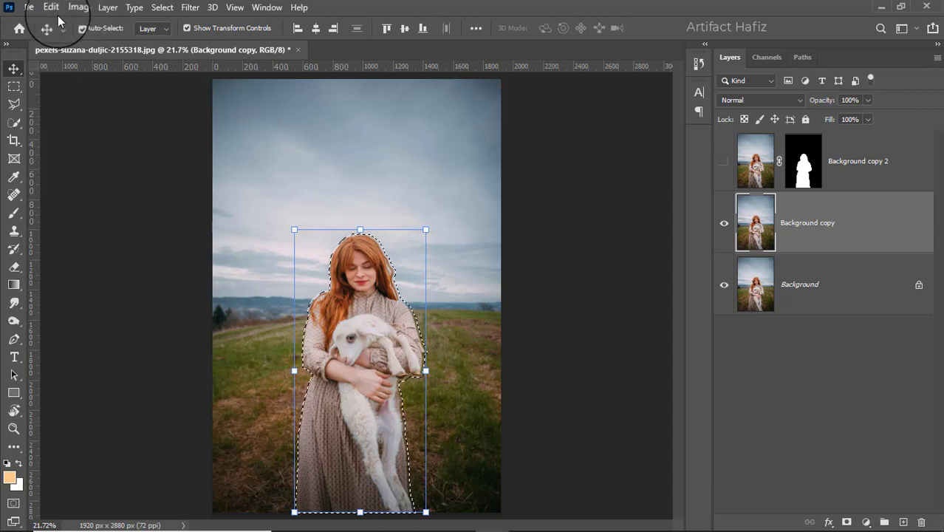
# Content-Aware Fill the selection to remove the woman and lamb, then deselect
pyautogui.click(52, 8)
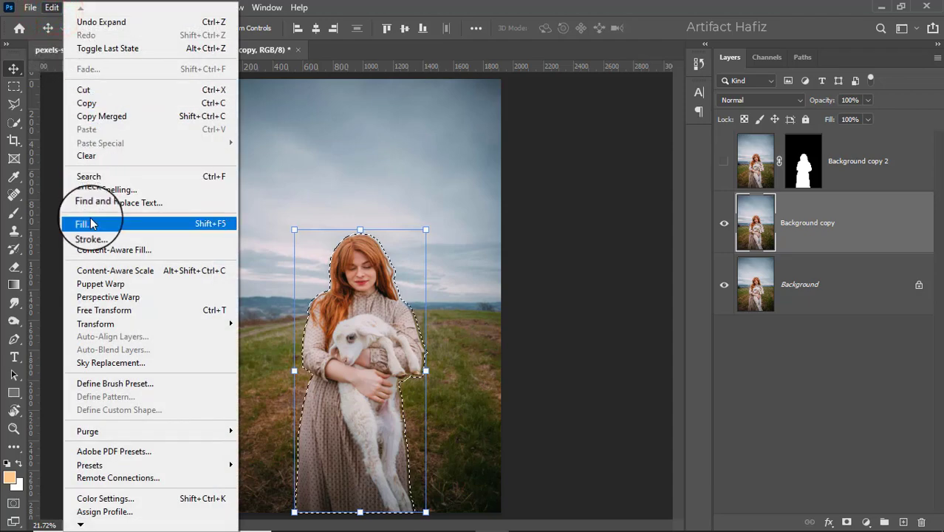
pyautogui.click(89, 221)
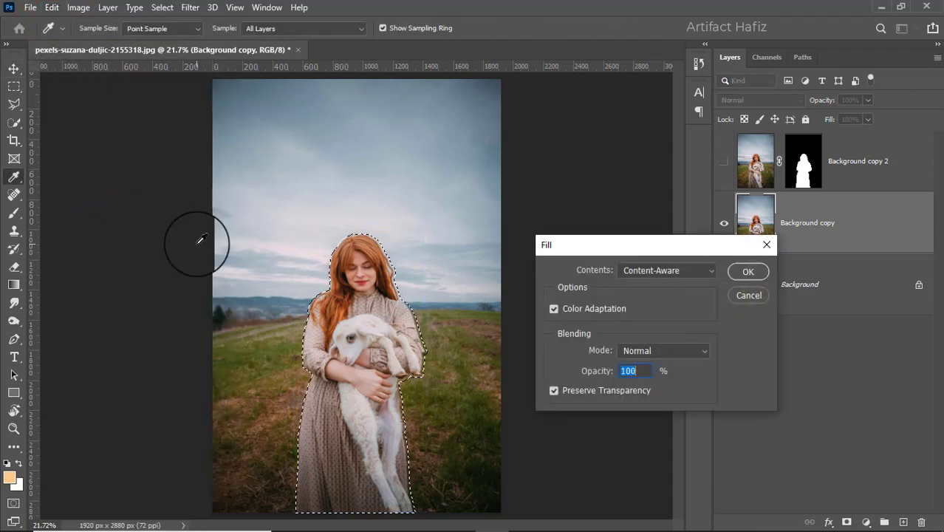
pyautogui.click(667, 270)
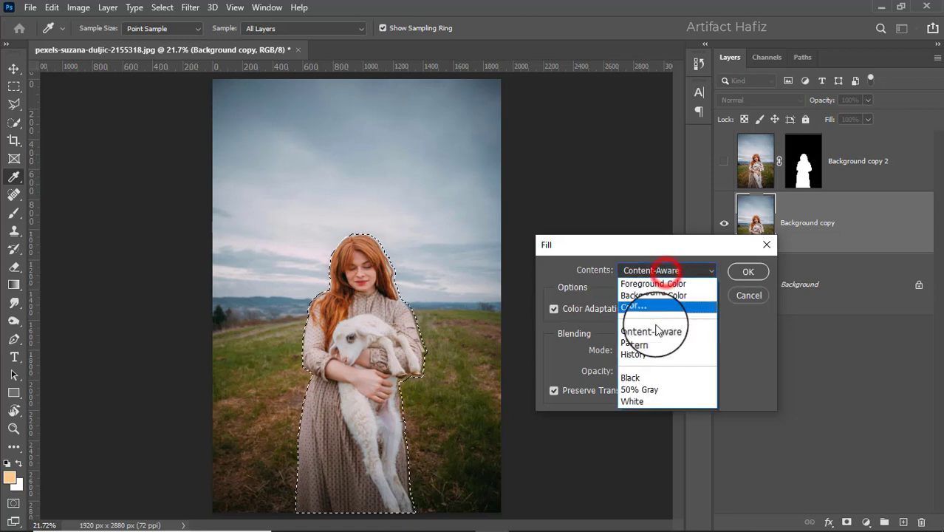
pyautogui.click(655, 332)
pyautogui.click(746, 270)
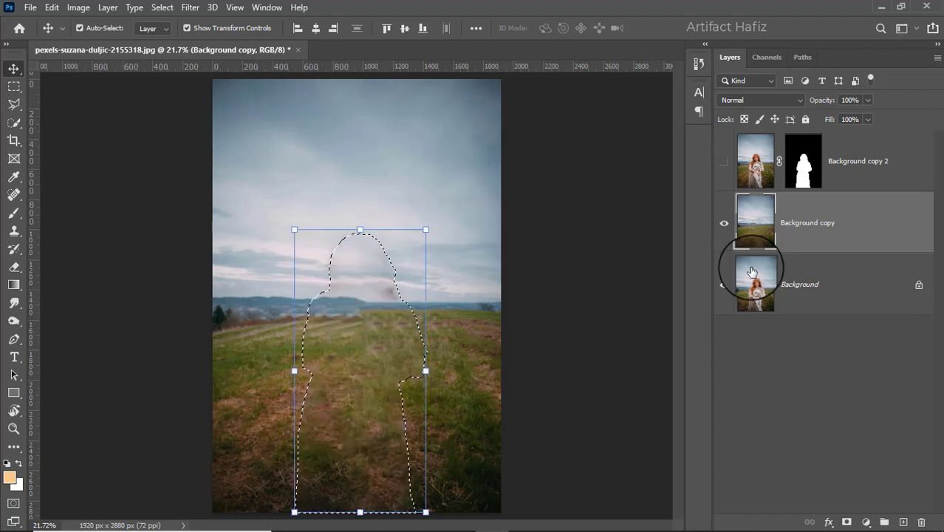
pyautogui.click(158, 7)
pyautogui.click(169, 35)
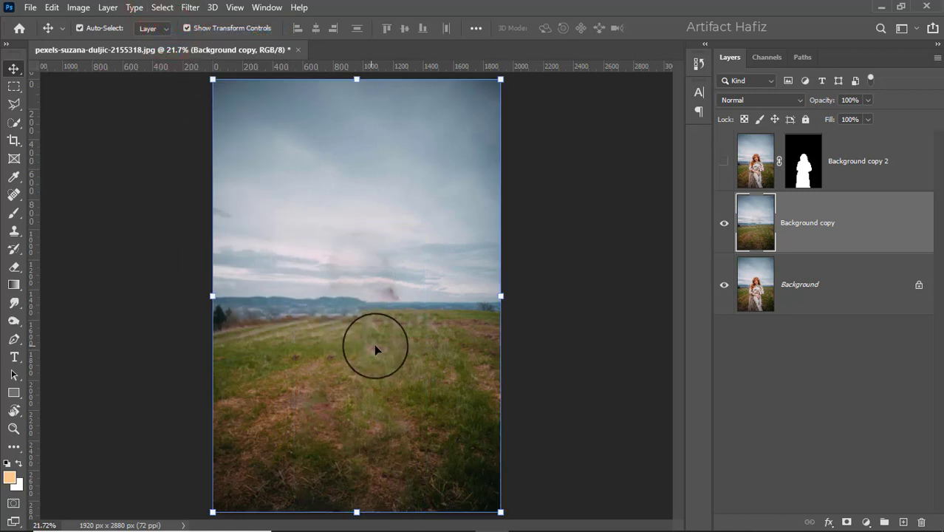
# Heal the leftover smudges in the sky with the Spot Healing Brush
pyautogui.click(13, 193)
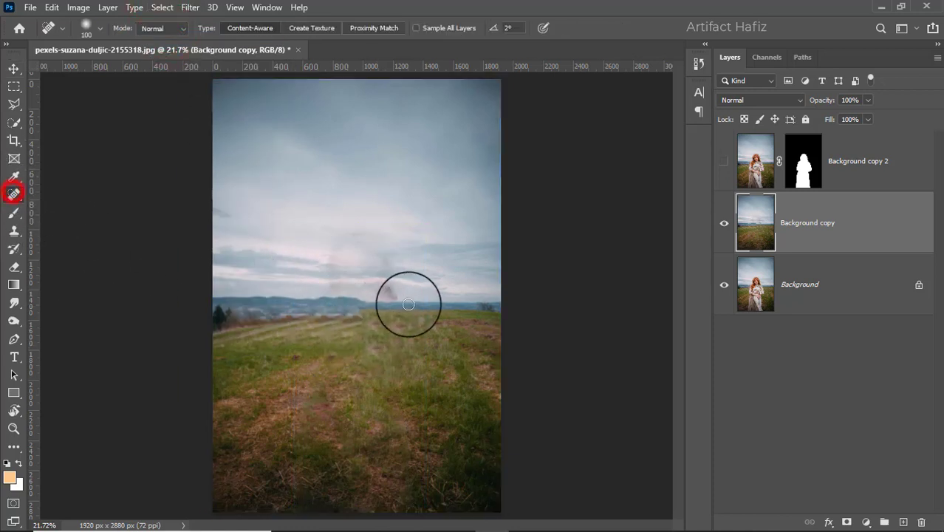
pyautogui.moveTo(392, 287); pyautogui.dragTo(402, 301)
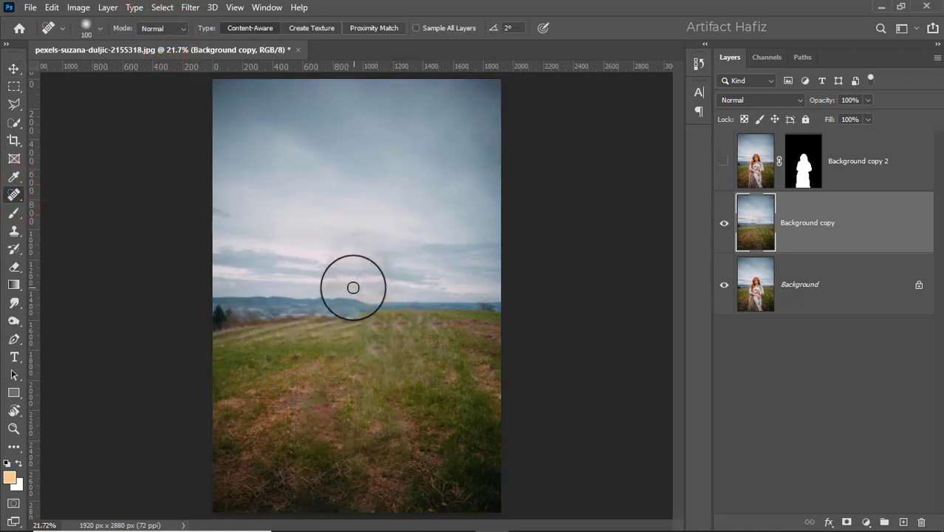
pyautogui.moveTo(326, 258); pyautogui.dragTo(333, 280)
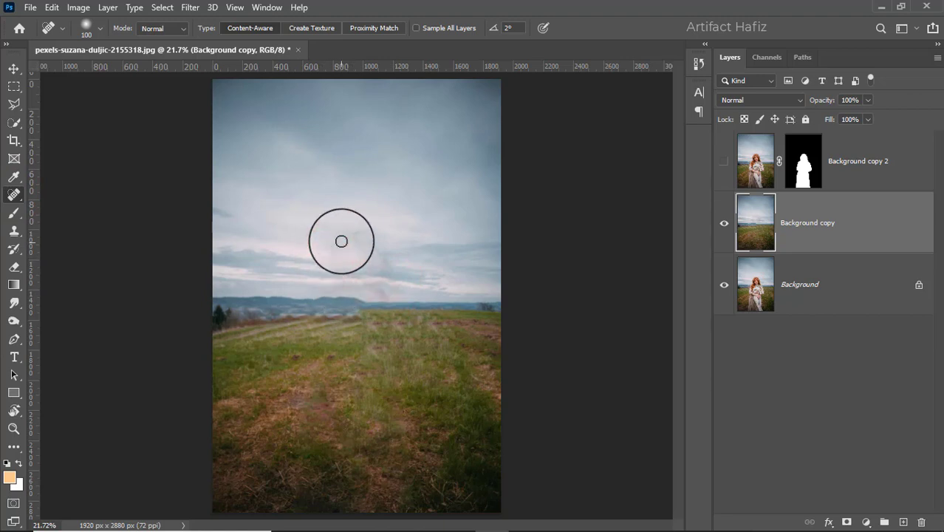
pyautogui.moveTo(342, 238)
pyautogui.mouseDown()
pyautogui.moveTo(376, 284)
pyautogui.moveTo(384, 274)
pyautogui.mouseUp()
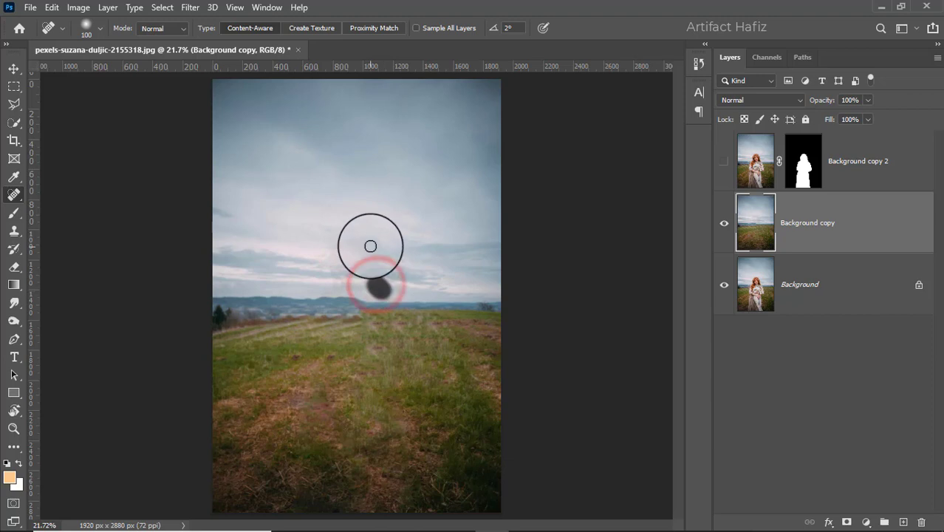
# Make Background copy 2 visible again and select Background copy for editing
pyautogui.click(724, 161)
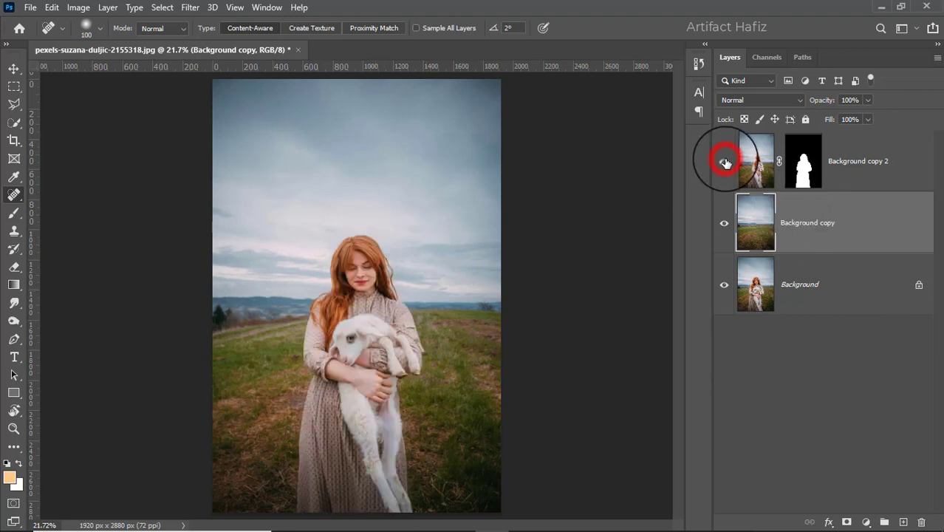
pyautogui.click(724, 162)
pyautogui.click(725, 162)
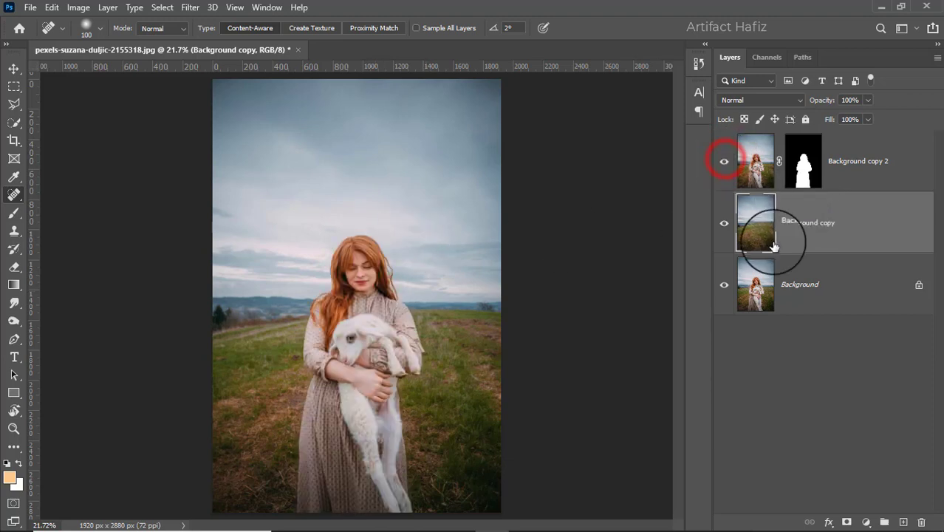
pyautogui.click(830, 218)
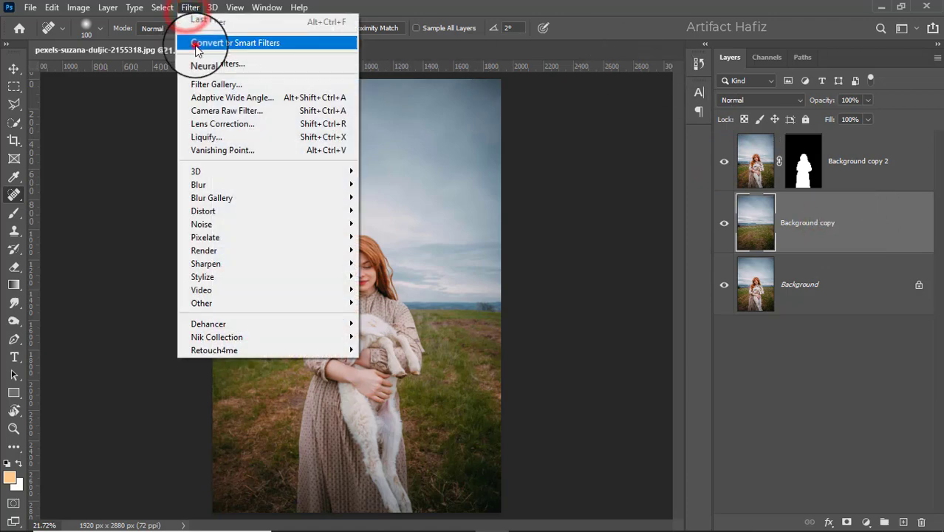
# Convert Background copy to a smart object and apply a Spin Radial Blur at amount 31
pyautogui.click(201, 42)
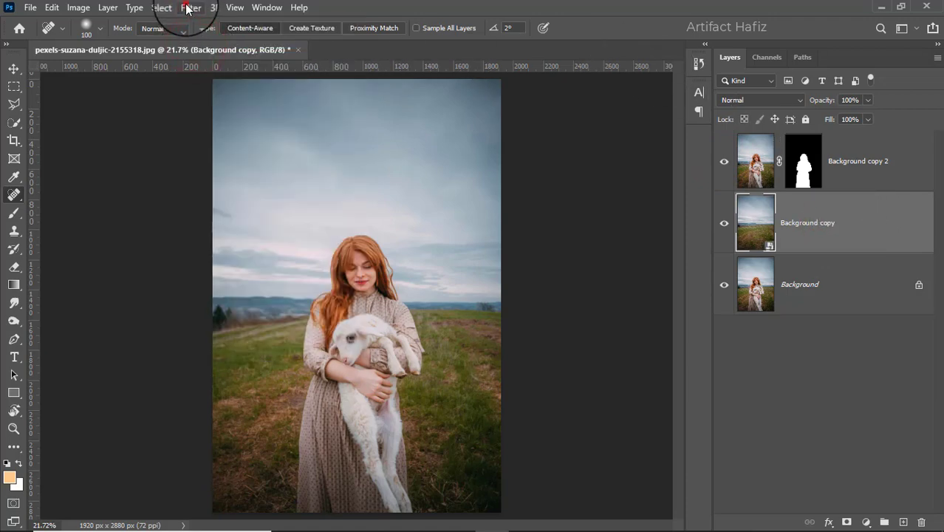
pyautogui.click(189, 8)
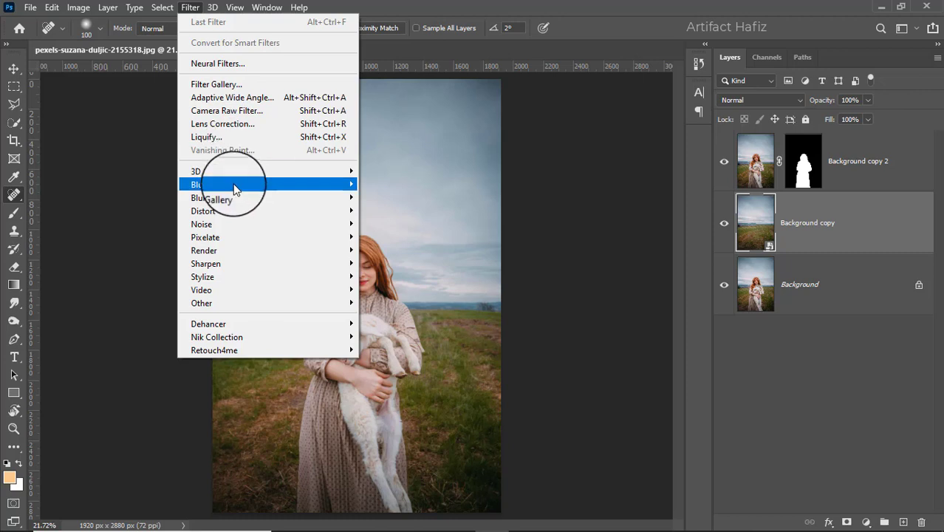
pyautogui.moveTo(222, 184)
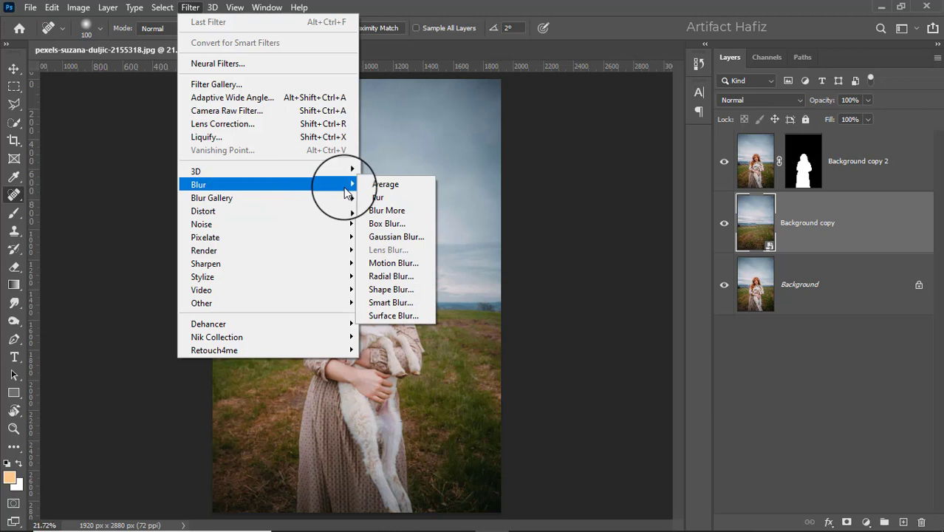
pyautogui.click(395, 277)
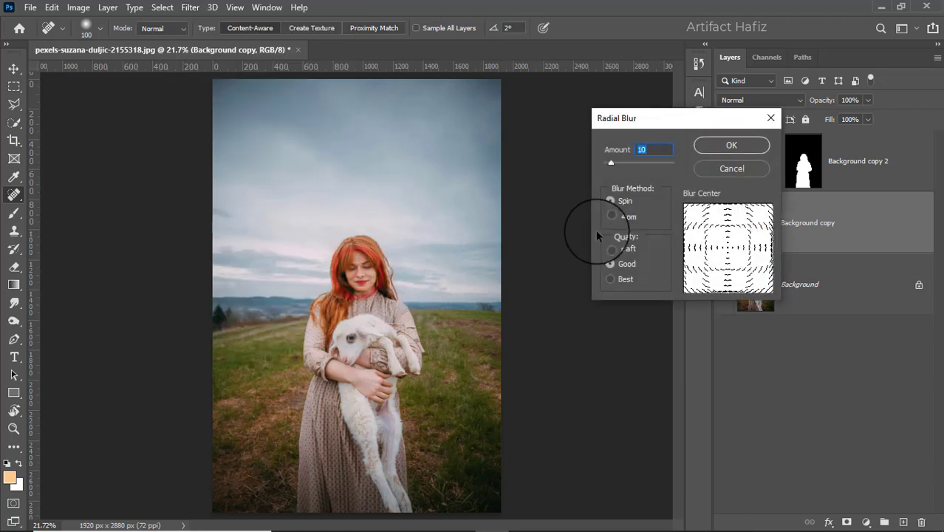
pyautogui.moveTo(611, 164); pyautogui.dragTo(628, 169)
pyautogui.moveTo(662, 124)
pyautogui.mouseDown()
pyautogui.moveTo(523, 169)
pyautogui.moveTo(434, 173)
pyautogui.mouseUp()
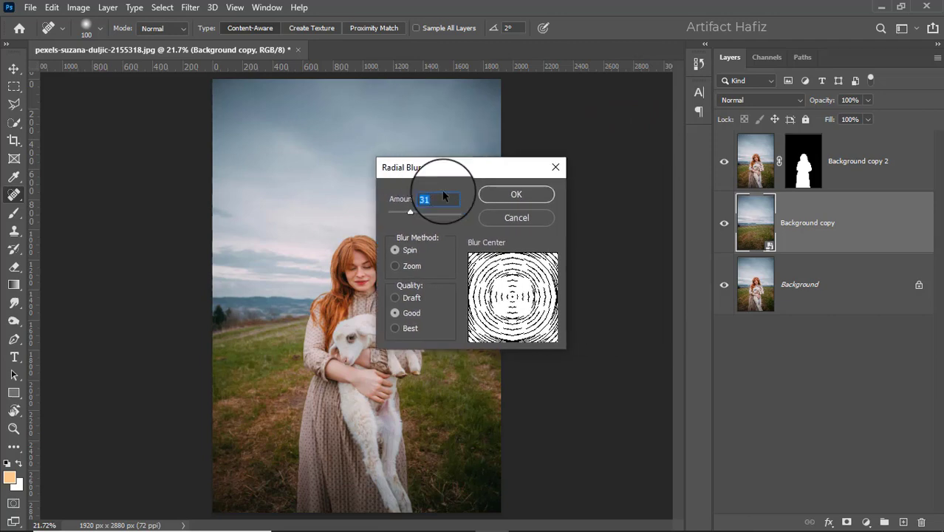
pyautogui.click(515, 196)
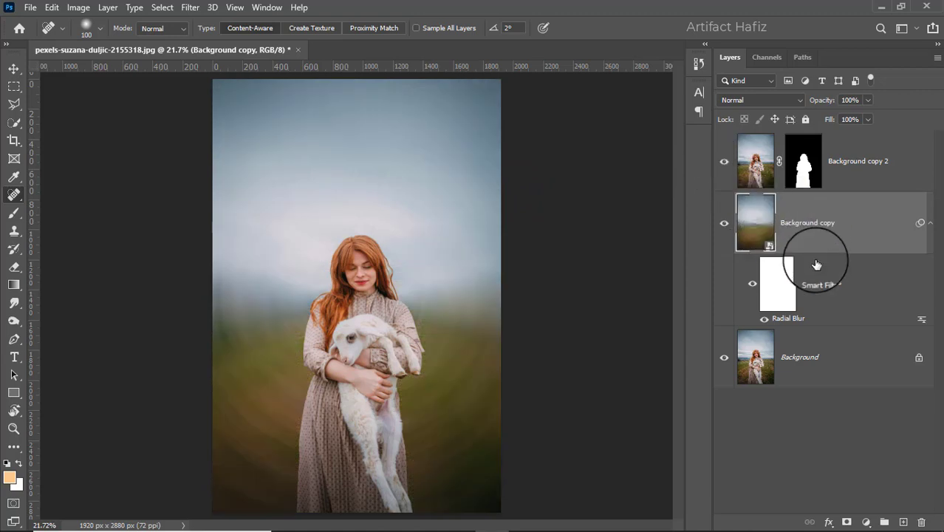
# Change the Radial Blur smart filter to Zoom, Best quality, amount 38
pyautogui.doubleClick(788, 322)
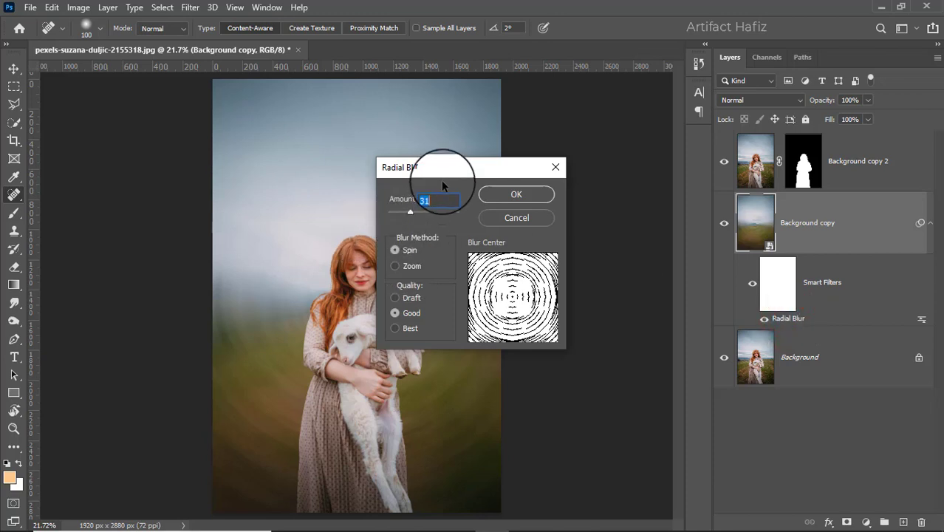
pyautogui.moveTo(445, 171)
pyautogui.mouseDown()
pyautogui.moveTo(600, 155)
pyautogui.moveTo(600, 122)
pyautogui.mouseUp()
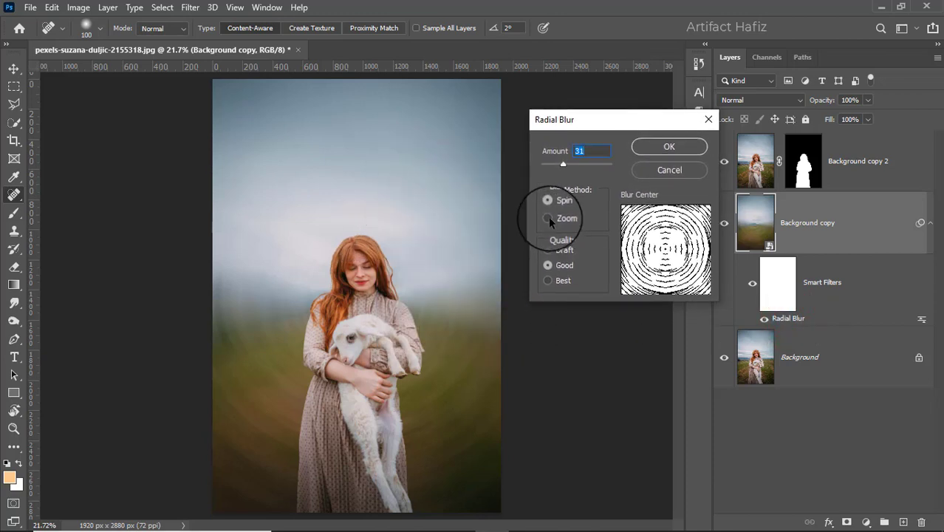
pyautogui.click(548, 218)
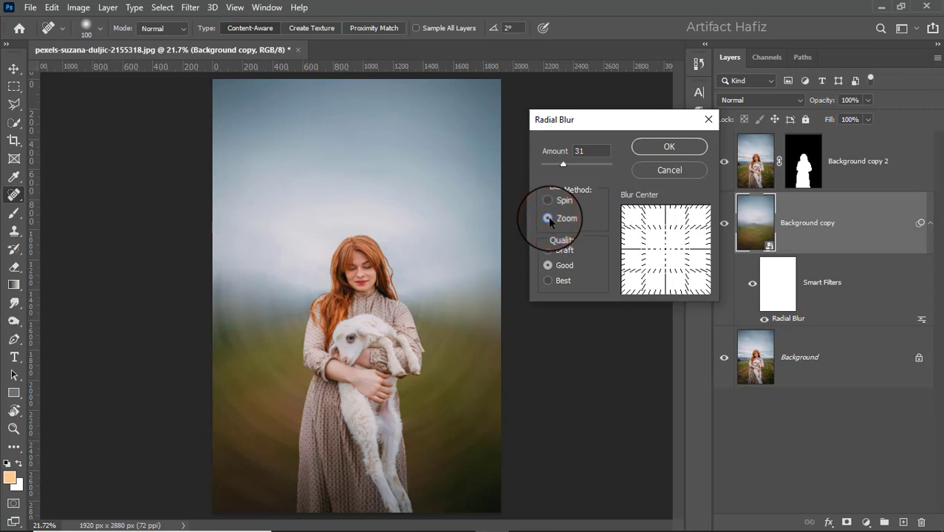
pyautogui.click(547, 280)
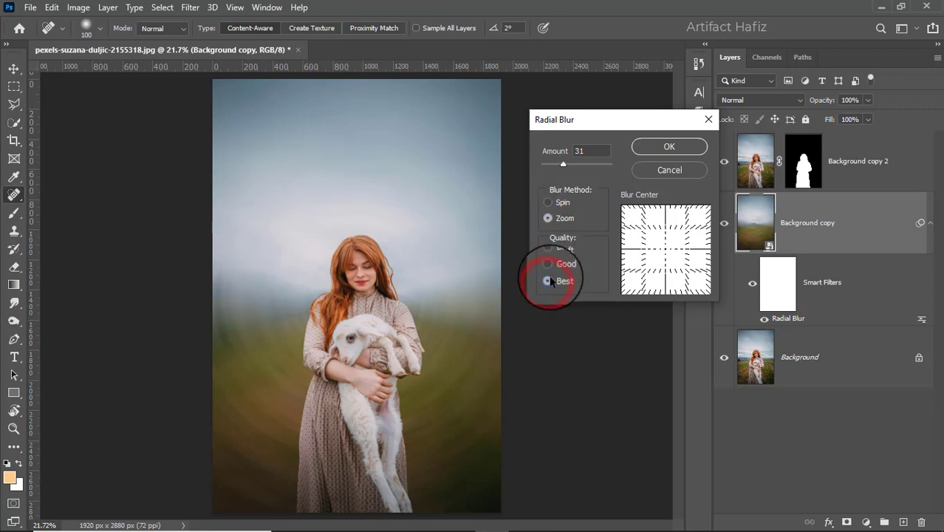
pyautogui.moveTo(563, 164); pyautogui.dragTo(569, 164)
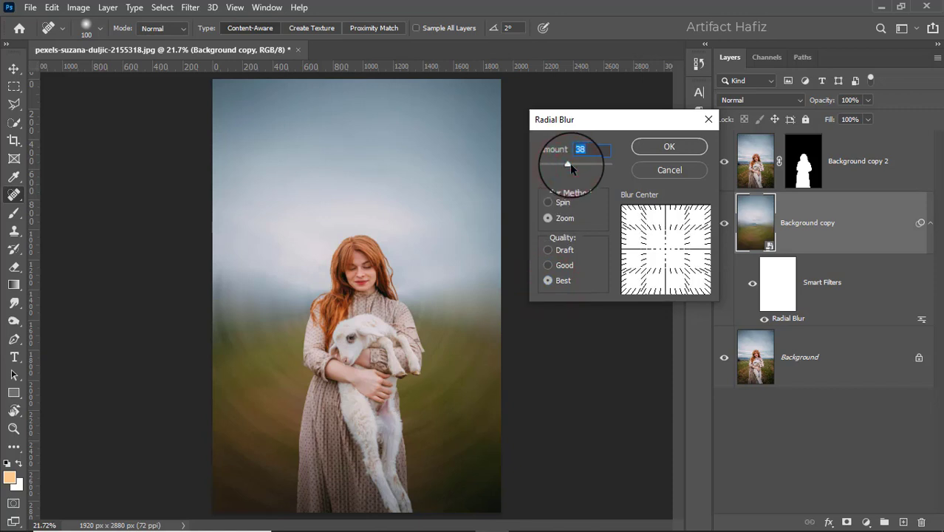
pyautogui.click(661, 148)
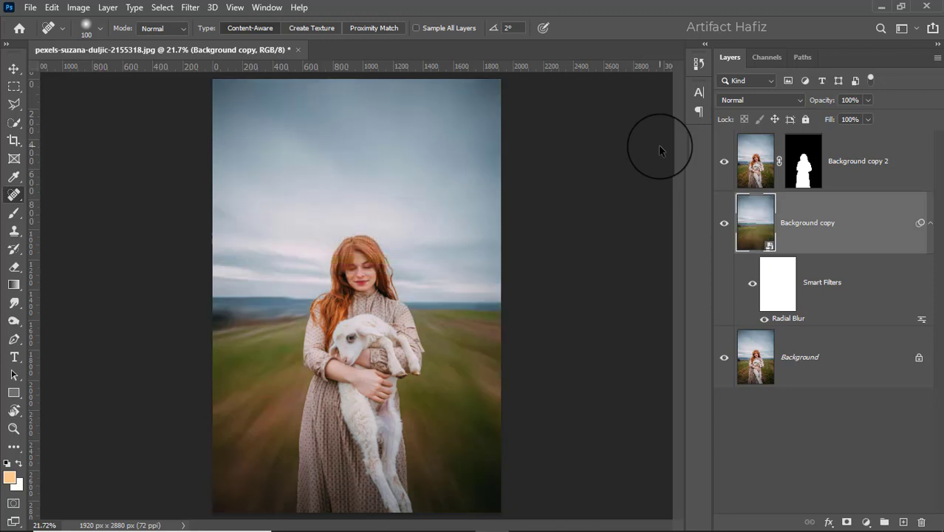
# Lower the Radial Blur amount, reapplying it twice and trying Draft quality
pyautogui.doubleClick(786, 321)
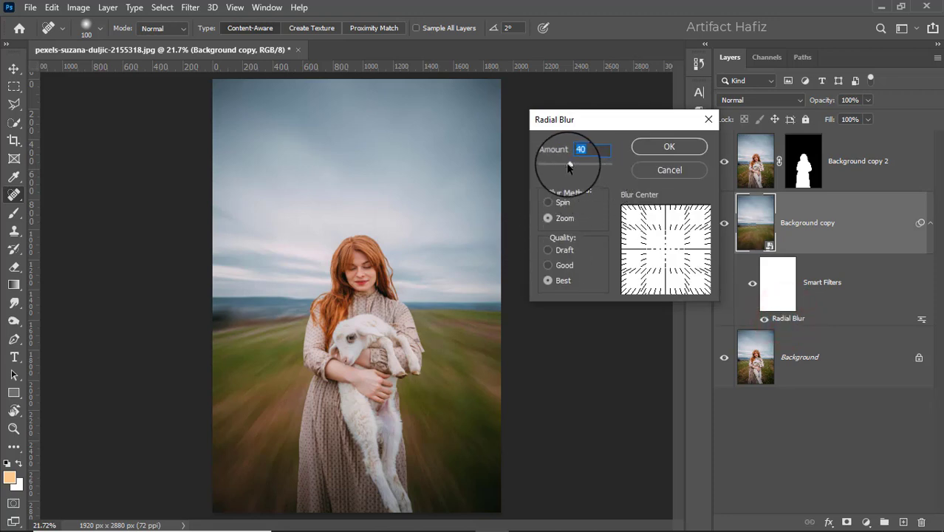
pyautogui.moveTo(569, 165); pyautogui.dragTo(556, 168)
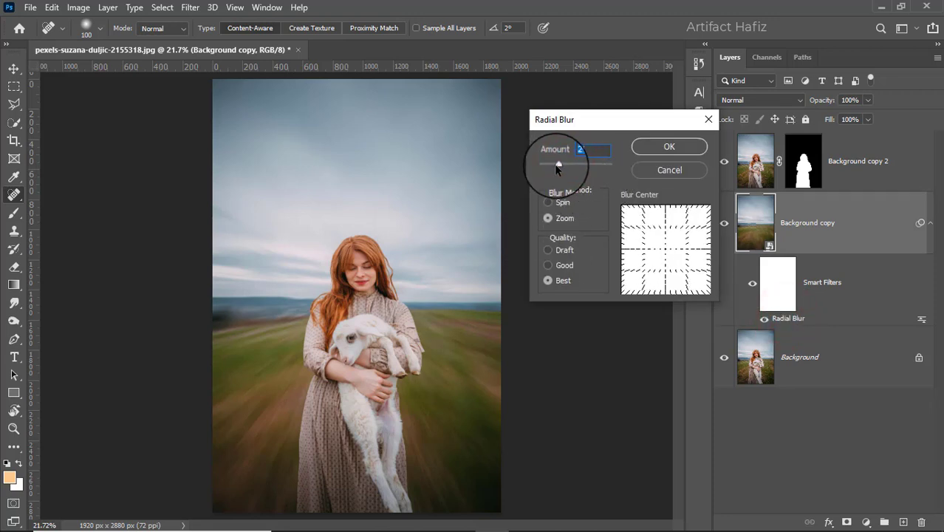
pyautogui.click(641, 147)
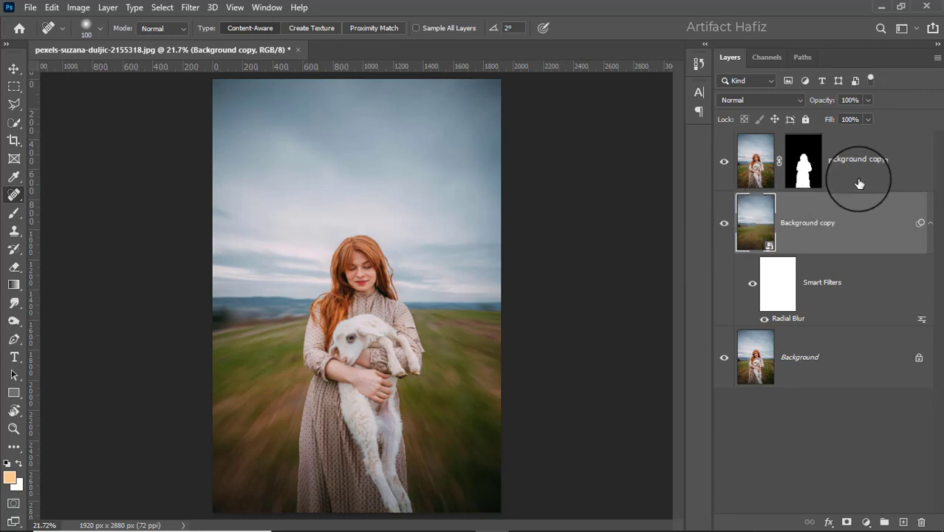
pyautogui.doubleClick(782, 319)
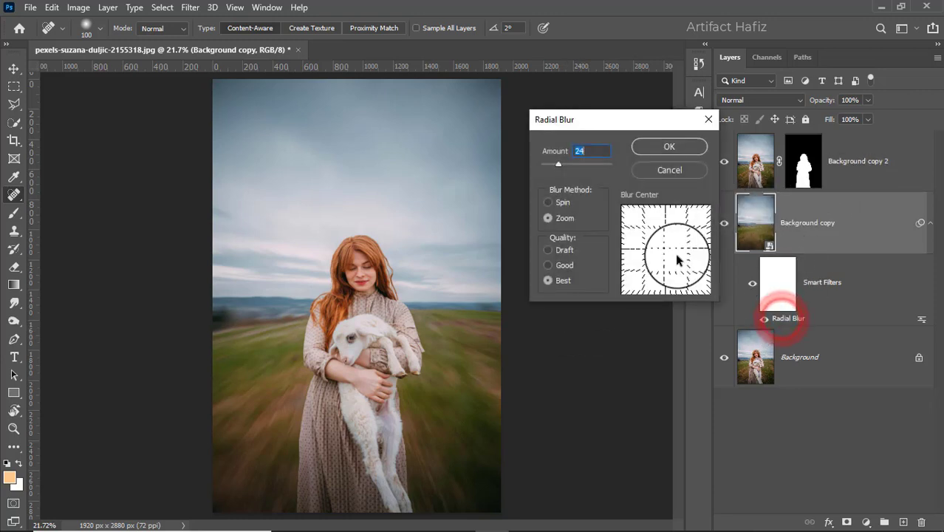
pyautogui.click(565, 164)
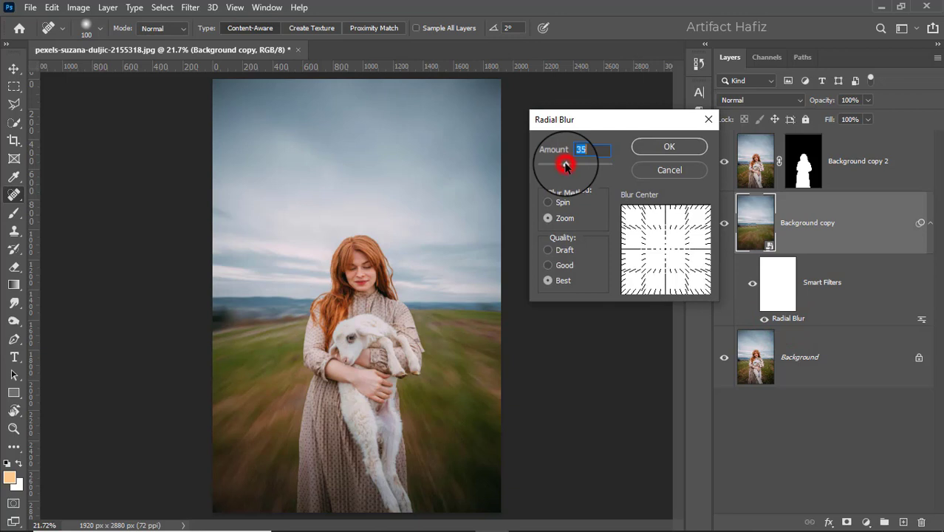
pyautogui.moveTo(565, 165); pyautogui.dragTo(562, 167)
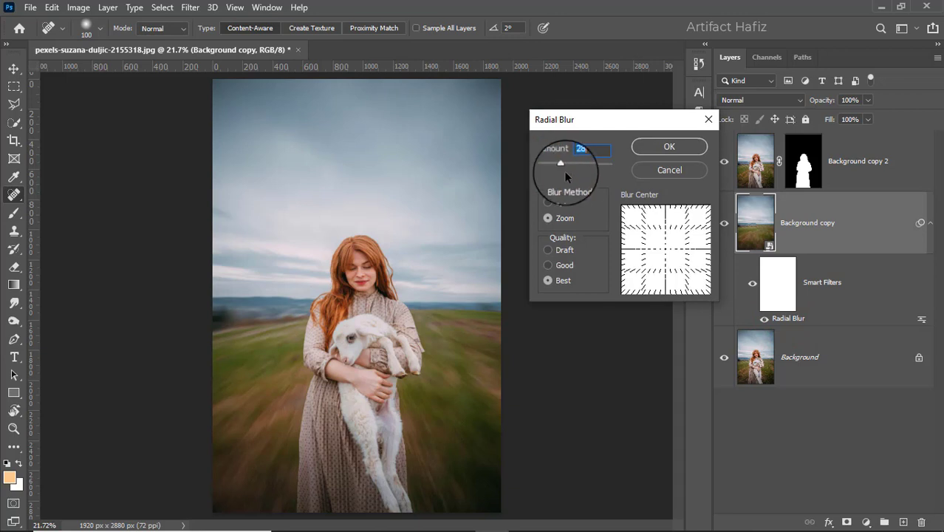
pyautogui.click(546, 262)
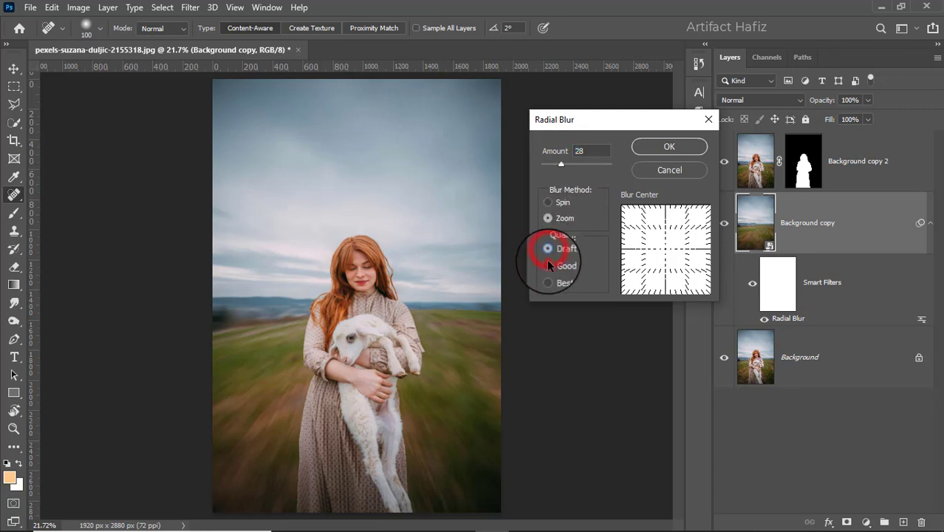
pyautogui.click(654, 145)
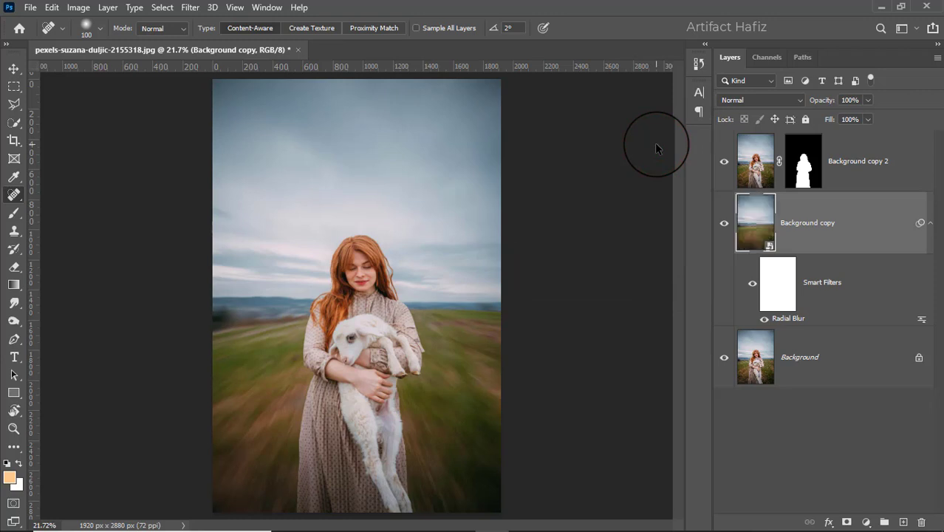
# Reapply the Zoom Radial Blur at Best quality with amount 28
pyautogui.click(779, 319)
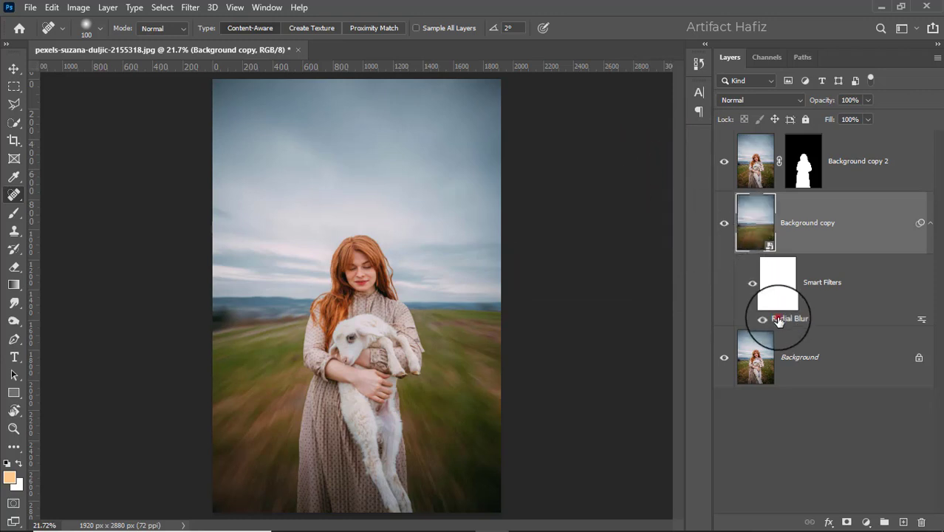
pyautogui.click(547, 280)
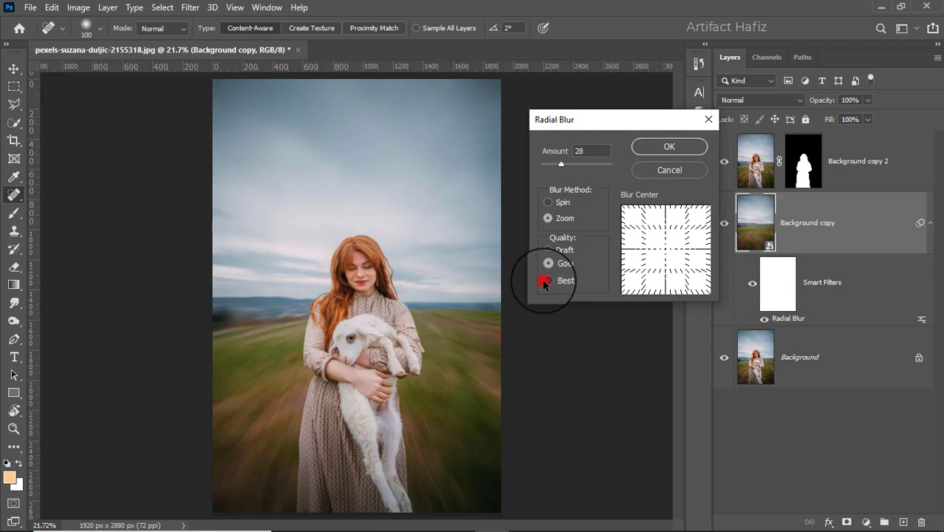
pyautogui.click(652, 148)
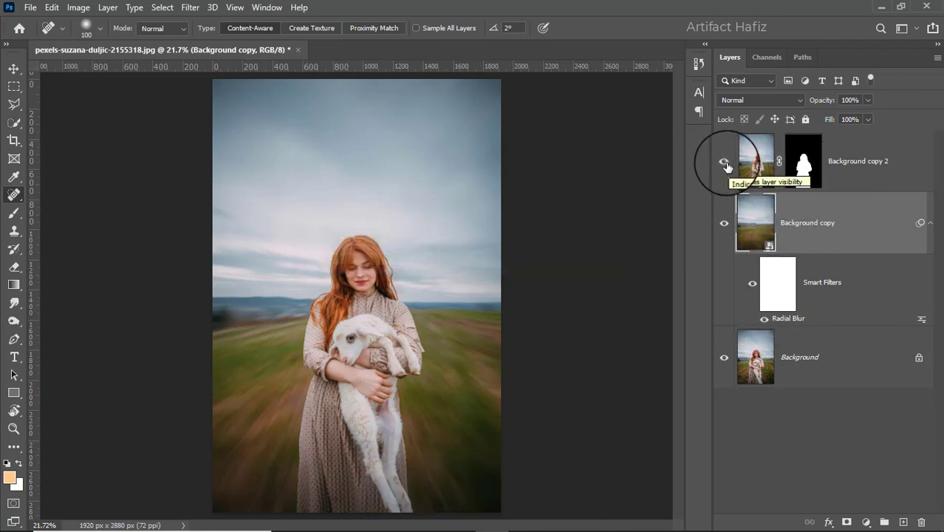
# Add a Brightness/Contrast adjustment layer above Background copy 2 with Brightness -2
pyautogui.click(839, 162)
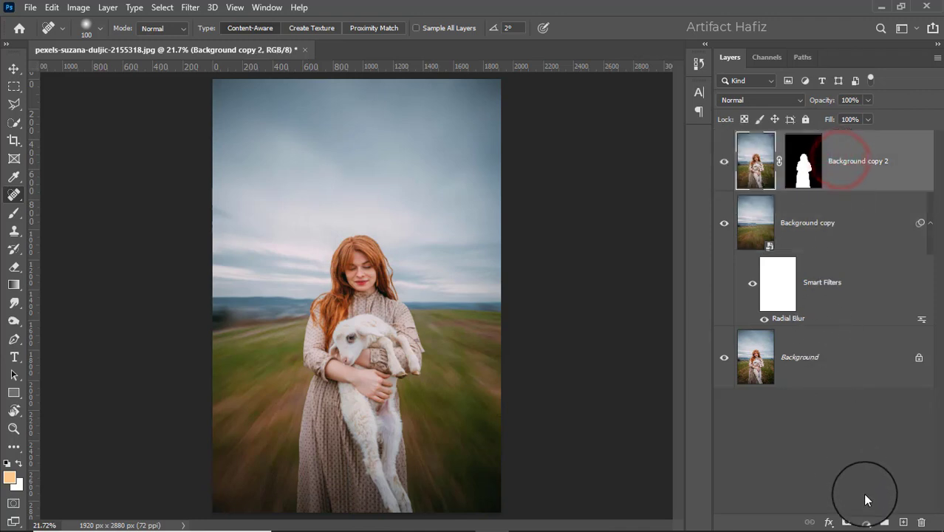
pyautogui.click(866, 522)
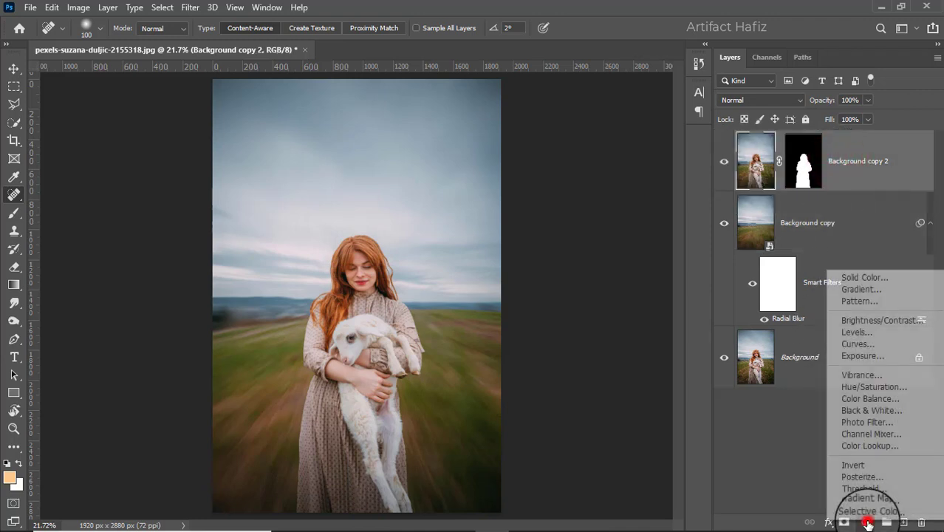
pyautogui.click(857, 319)
pyautogui.moveTo(619, 287)
pyautogui.mouseDown()
pyautogui.moveTo(597, 287)
pyautogui.moveTo(652, 285)
pyautogui.moveTo(615, 290)
pyautogui.mouseUp()
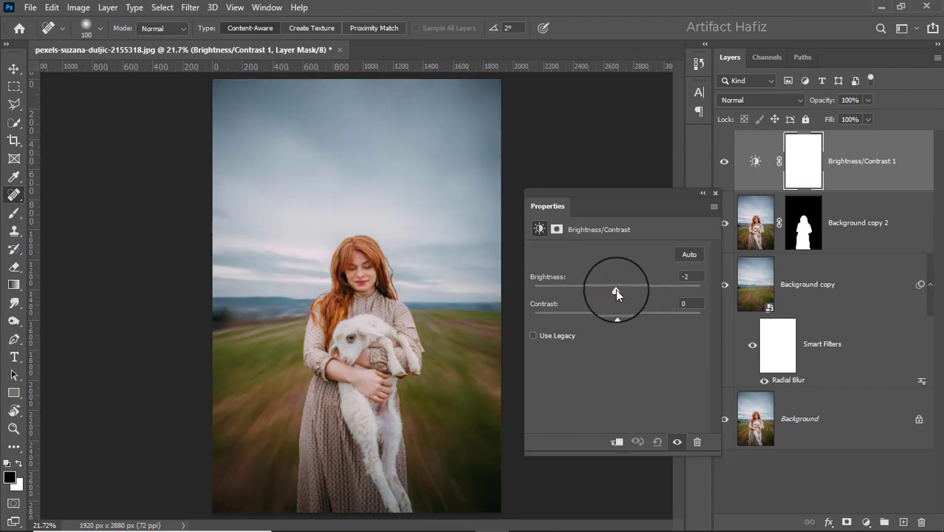
pyautogui.click(715, 193)
# Add a Curves adjustment layer with the RGB curve bent upward to brighten
pyautogui.click(866, 521)
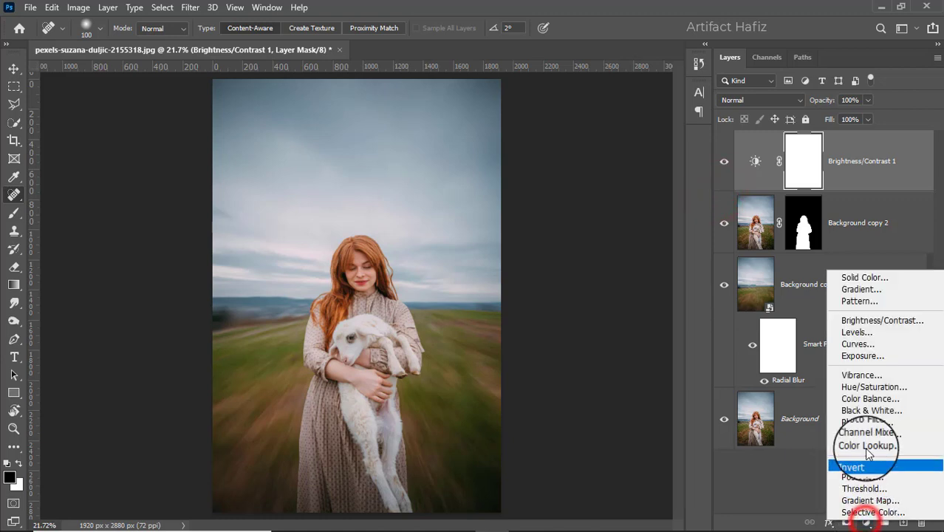
pyautogui.click(857, 344)
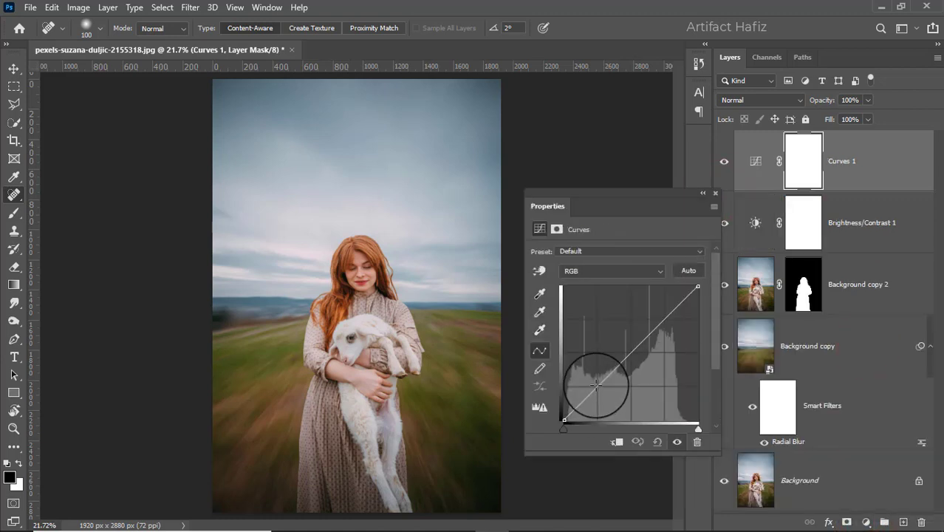
pyautogui.moveTo(595, 383); pyautogui.dragTo(598, 388)
pyautogui.click(666, 321)
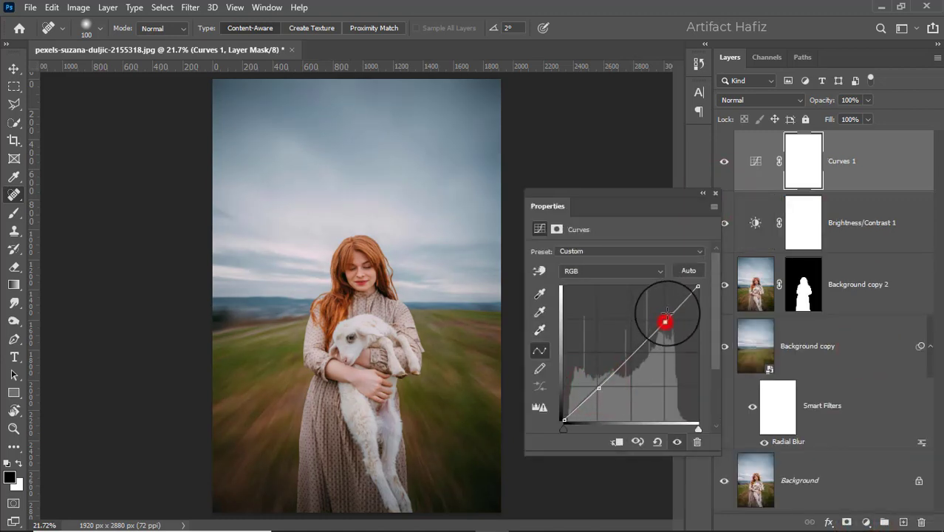
pyautogui.moveTo(665, 321); pyautogui.dragTo(669, 308)
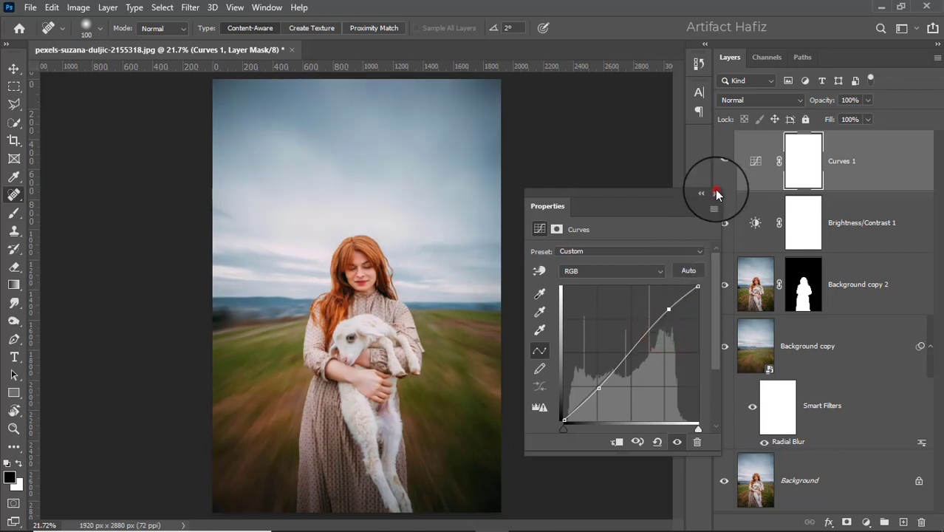
pyautogui.click(715, 194)
# Set Curves 1 to Luminosity blend mode and invert its mask to black
pyautogui.click(752, 99)
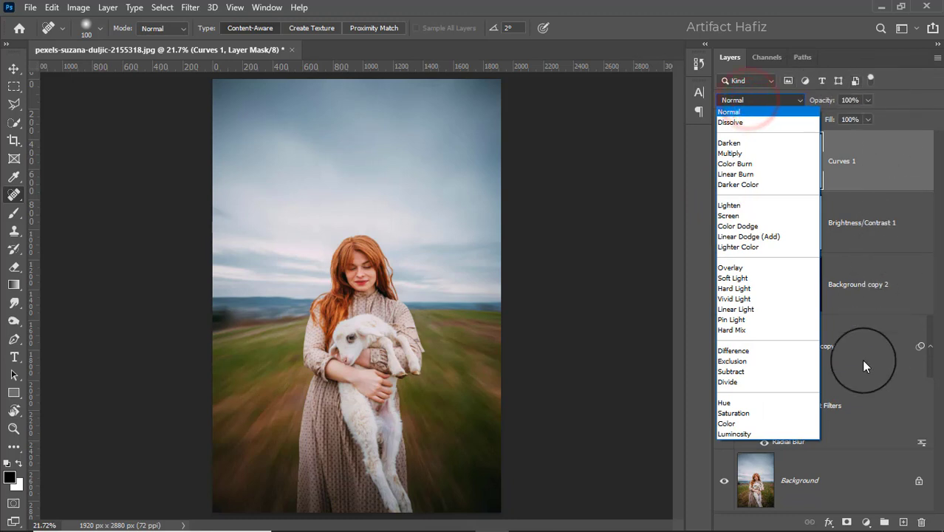
pyautogui.click(728, 434)
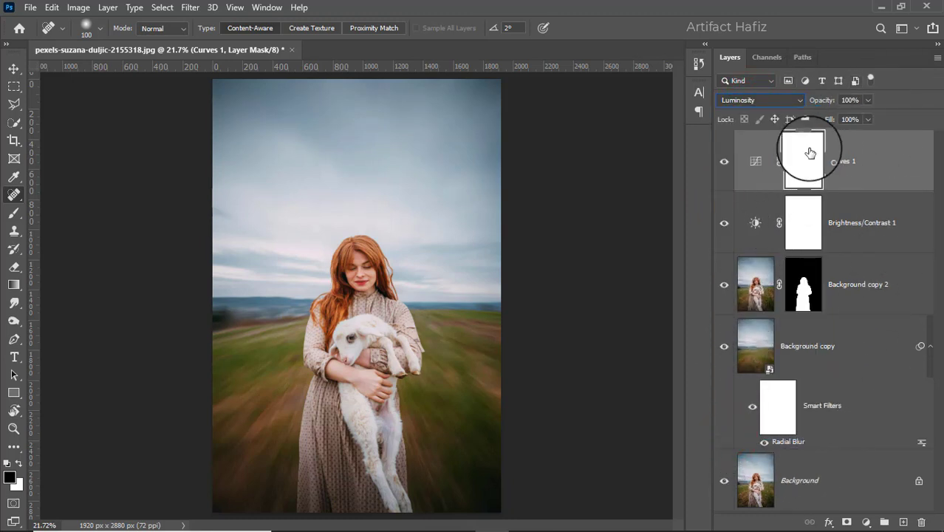
pyautogui.click(77, 8)
pyautogui.moveTo(100, 43)
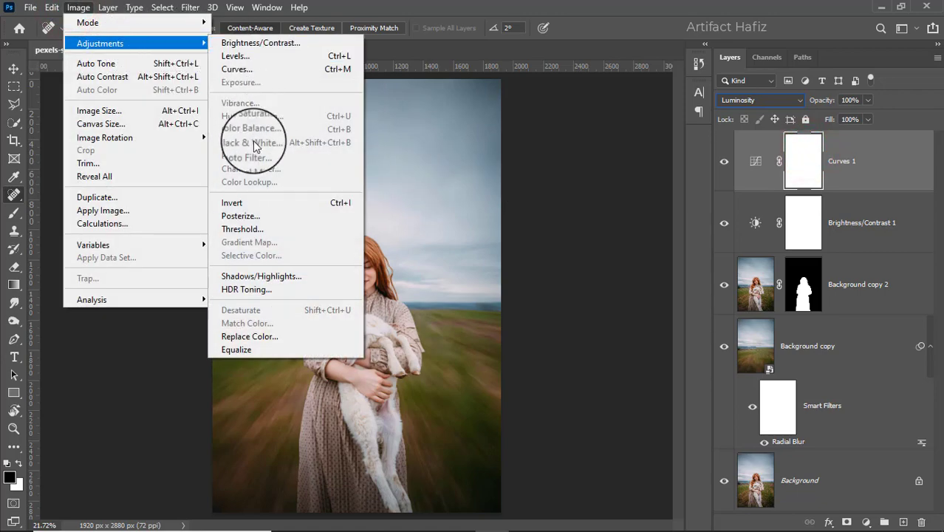
pyautogui.click(248, 209)
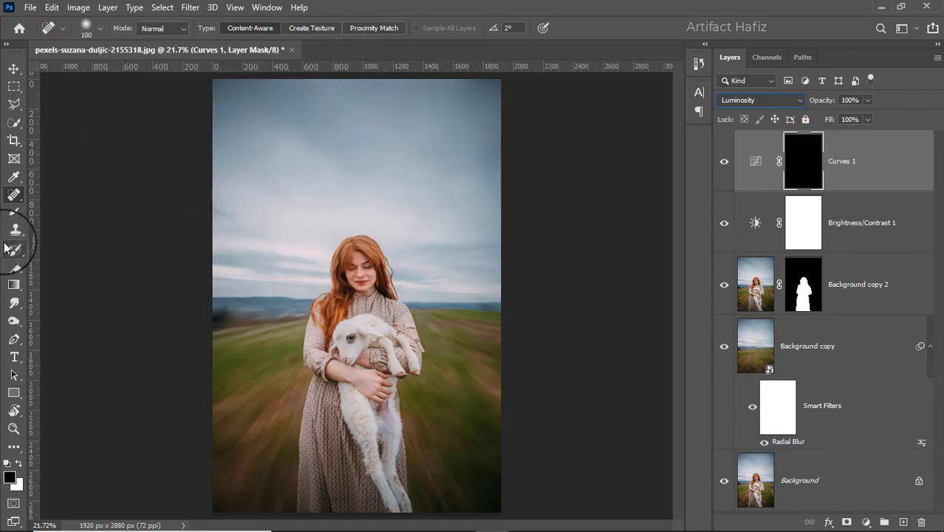
# Paint white into the Curves 1 mask over the woman's face with the Brush
pyautogui.click(11, 216)
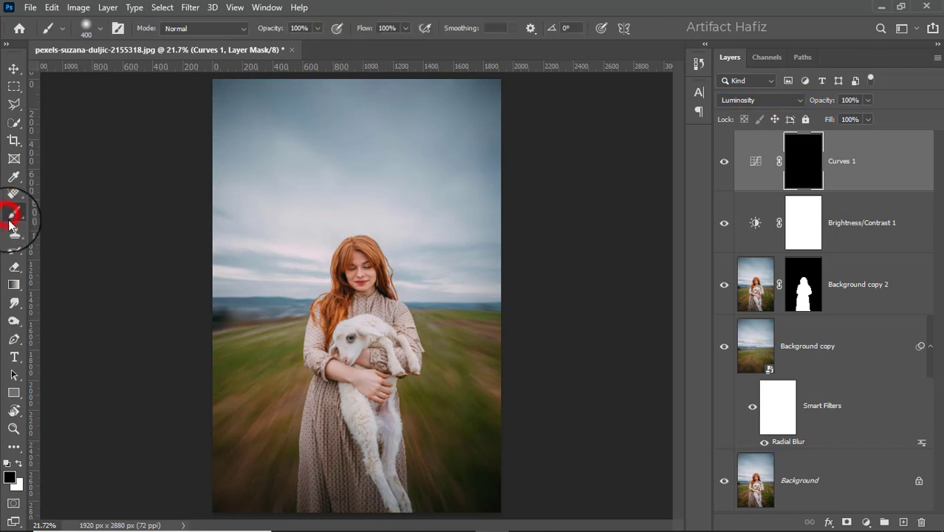
pyautogui.click(18, 462)
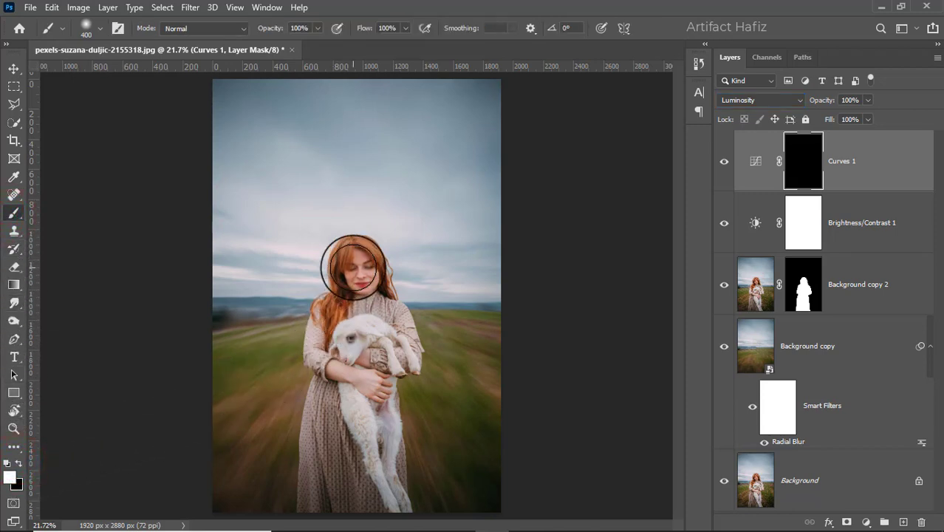
pyautogui.moveTo(343, 263)
pyautogui.mouseDown()
pyautogui.moveTo(379, 337)
pyautogui.moveTo(367, 353)
pyautogui.moveTo(341, 336)
pyautogui.moveTo(350, 333)
pyautogui.mouseUp()
# Toggle Curves 1 visibility to compare the face with and without brightening
pyautogui.click(725, 162)
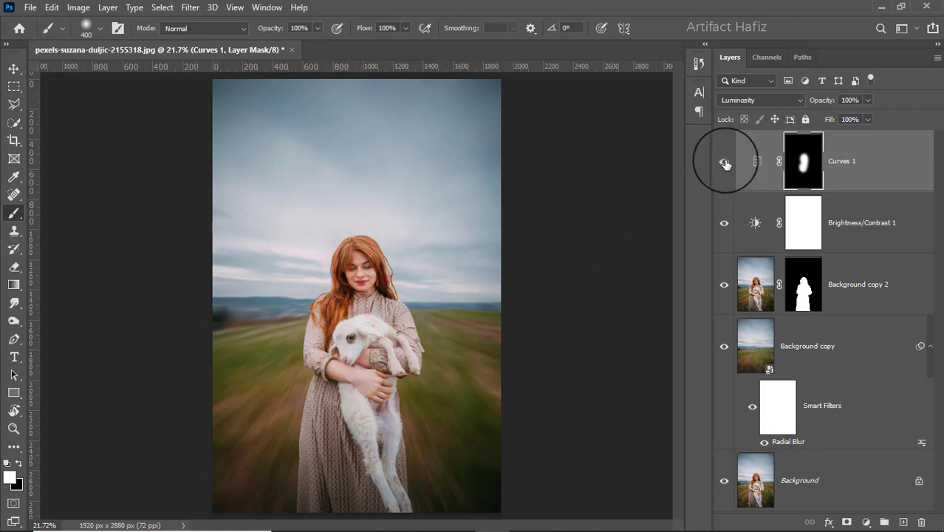
pyautogui.click(725, 163)
pyautogui.click(725, 162)
pyautogui.click(725, 162)
pyautogui.click(864, 166)
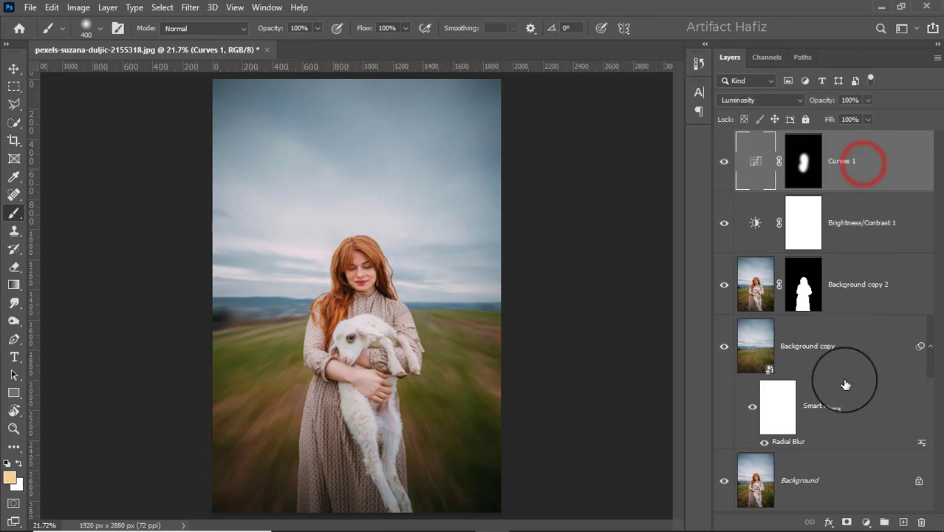
# Add a Levels layer with white input 234, then stamp all visible layers into a merged layer
pyautogui.click(866, 522)
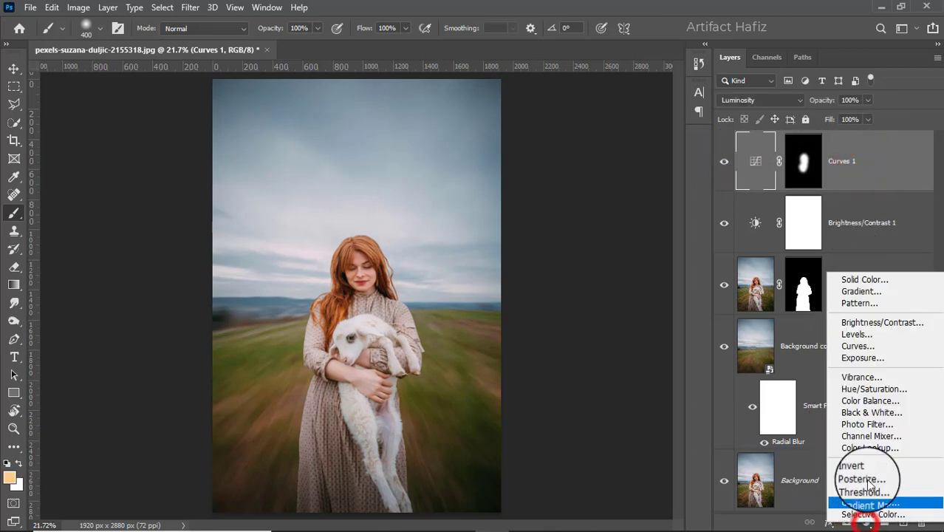
pyautogui.click(864, 334)
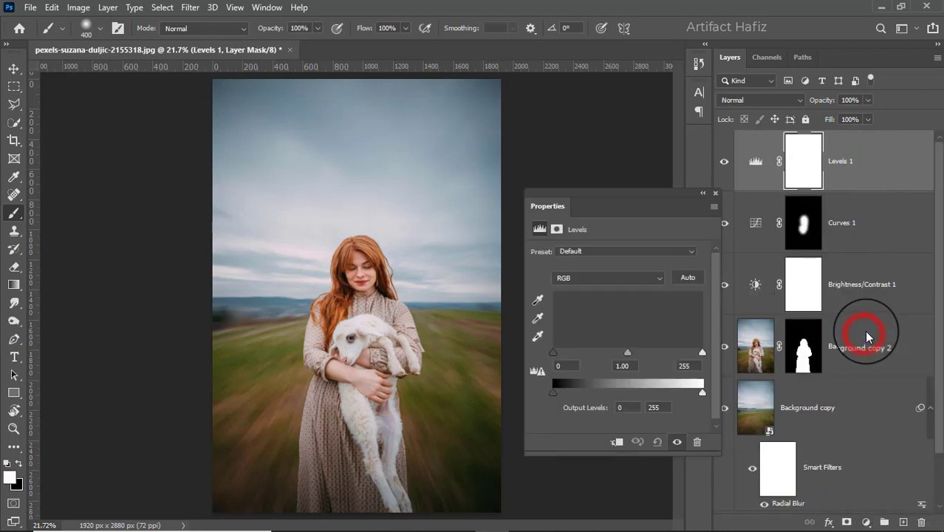
pyautogui.moveTo(701, 352); pyautogui.dragTo(689, 350)
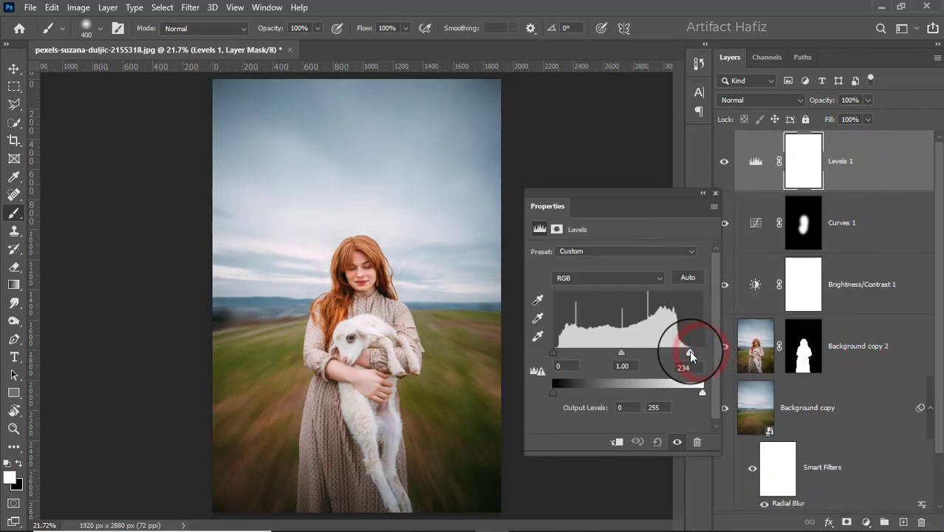
pyautogui.click(552, 353)
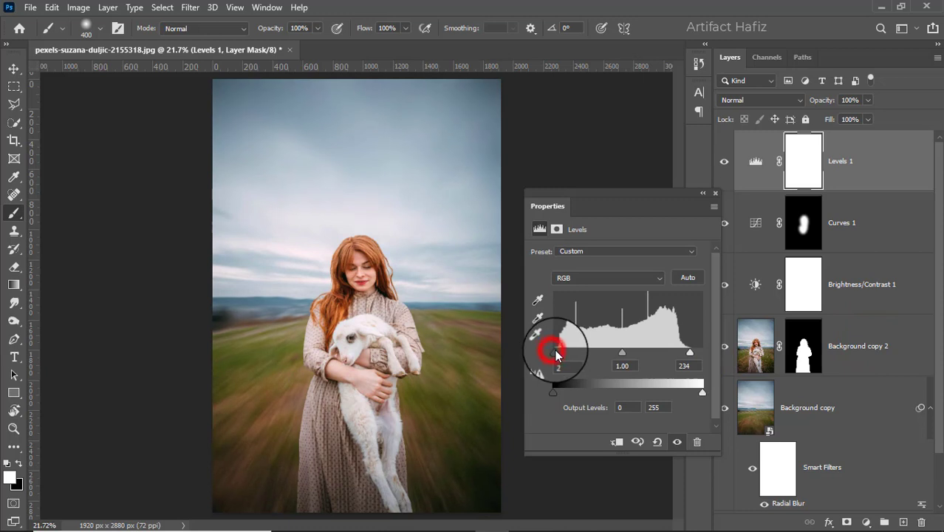
pyautogui.click(714, 193)
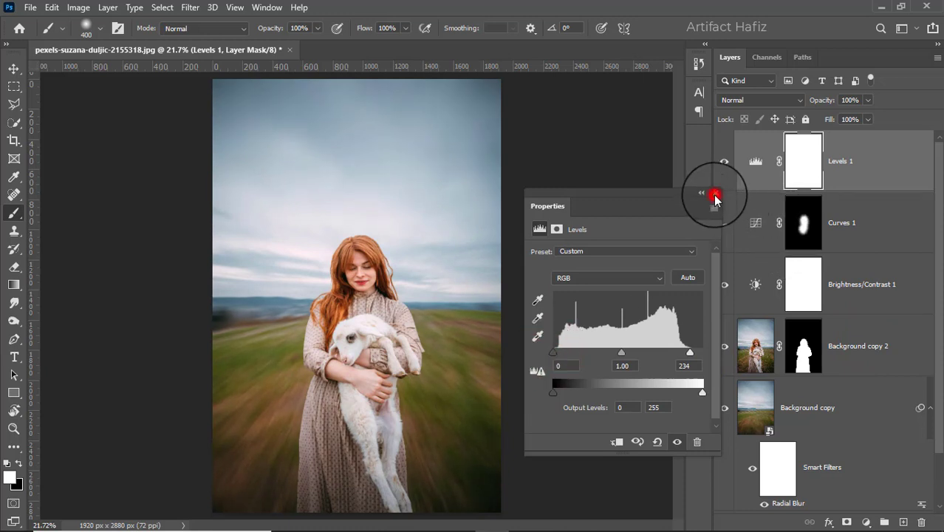
pyautogui.hotkey('ctrl', 'alt', 'shift', 'e')
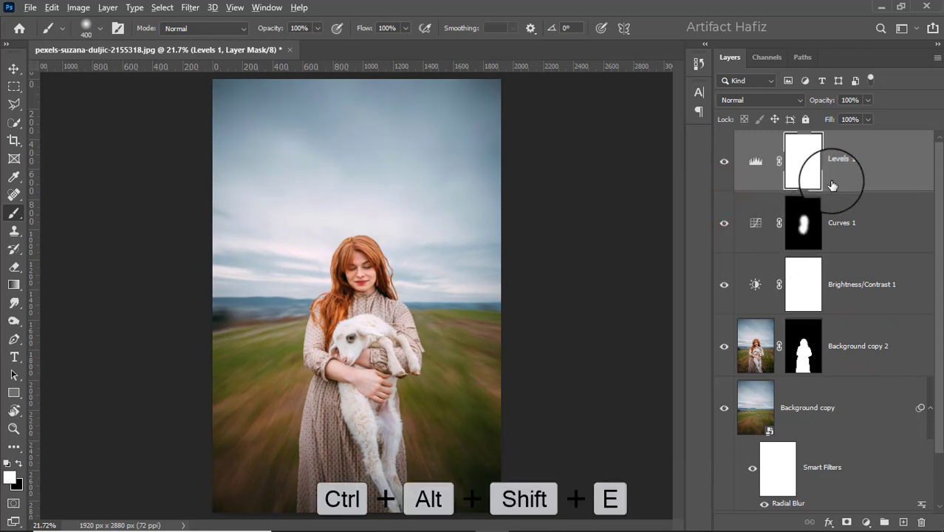
# Convert merged Layer 1 to a smart object and apply the Camera Raw Filter to it
pyautogui.click(187, 7)
pyautogui.click(205, 43)
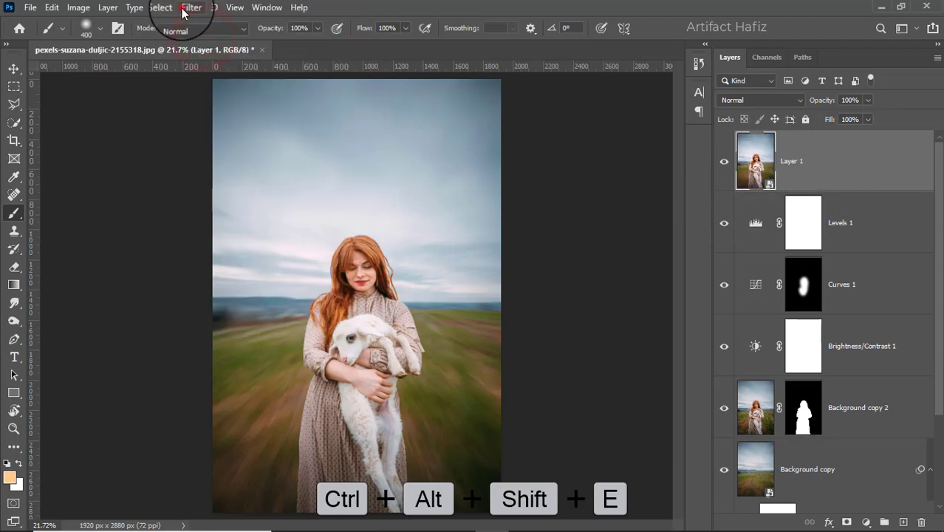
pyautogui.click(190, 7)
pyautogui.click(226, 111)
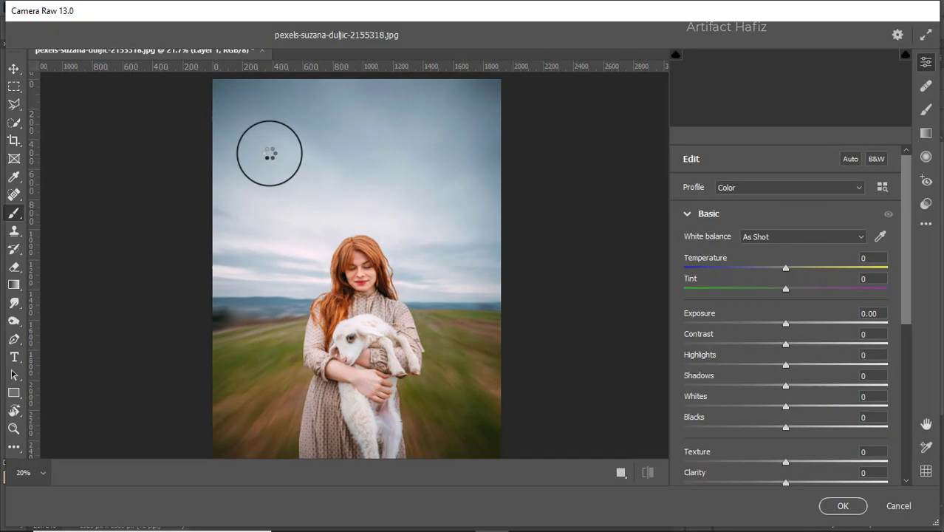
# Set Temperature +5, Tint -2, Exposure -0.10, Contrast +2, Highlights -67 and Shadows +25
pyautogui.moveTo(785, 270)
pyautogui.mouseDown()
pyautogui.moveTo(805, 269)
pyautogui.moveTo(783, 268)
pyautogui.moveTo(798, 269)
pyautogui.moveTo(783, 294)
pyautogui.mouseUp()
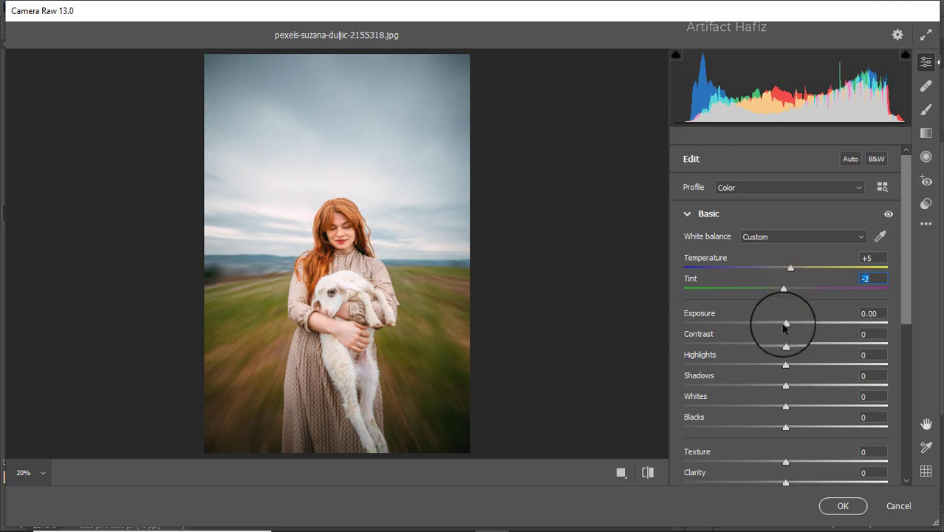
pyautogui.moveTo(785, 325)
pyautogui.mouseDown()
pyautogui.moveTo(765, 325)
pyautogui.moveTo(783, 325)
pyautogui.mouseUp()
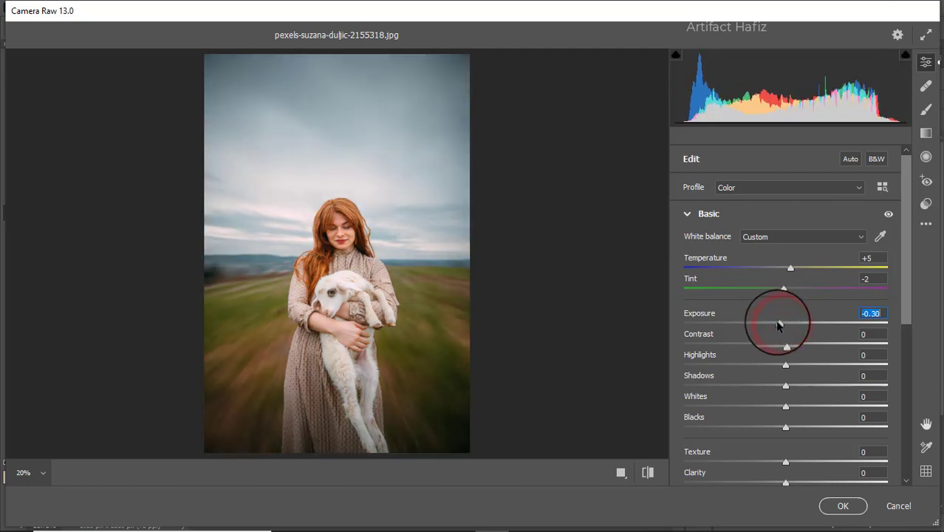
pyautogui.click(785, 364)
pyautogui.moveTo(785, 364)
pyautogui.mouseDown()
pyautogui.moveTo(666, 359)
pyautogui.moveTo(717, 370)
pyautogui.mouseUp()
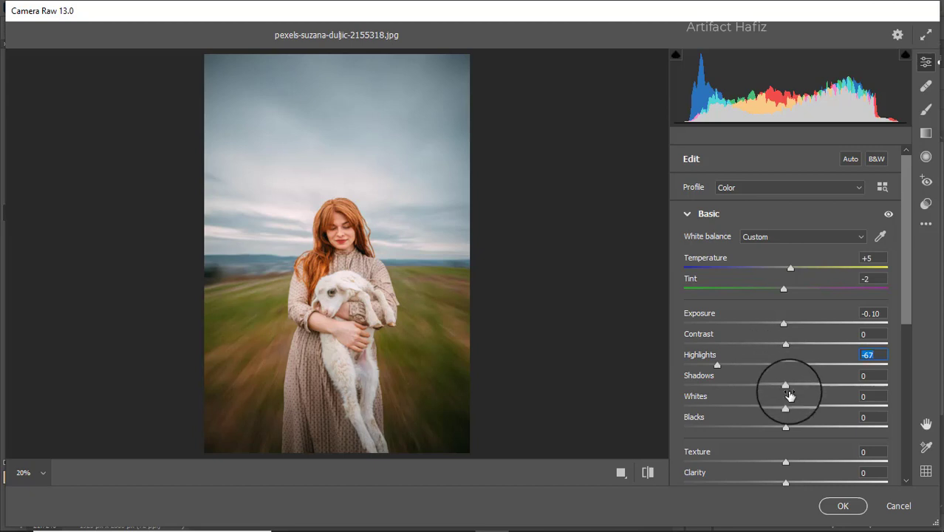
pyautogui.moveTo(789, 346); pyautogui.dragTo(793, 347)
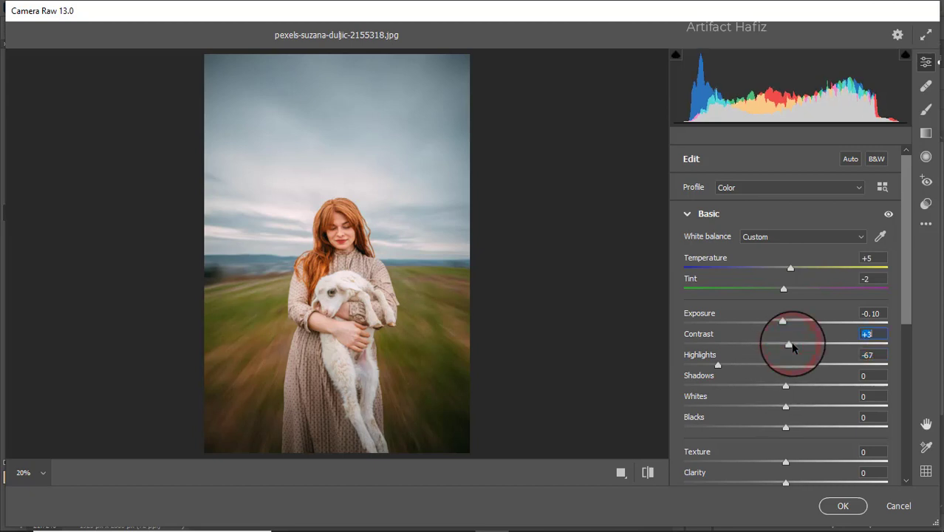
pyautogui.moveTo(786, 385)
pyautogui.mouseDown()
pyautogui.moveTo(836, 385)
pyautogui.moveTo(737, 402)
pyautogui.moveTo(827, 407)
pyautogui.moveTo(803, 408)
pyautogui.moveTo(821, 409)
pyautogui.moveTo(818, 427)
pyautogui.moveTo(771, 427)
pyautogui.moveTo(803, 427)
pyautogui.moveTo(795, 430)
pyautogui.mouseUp()
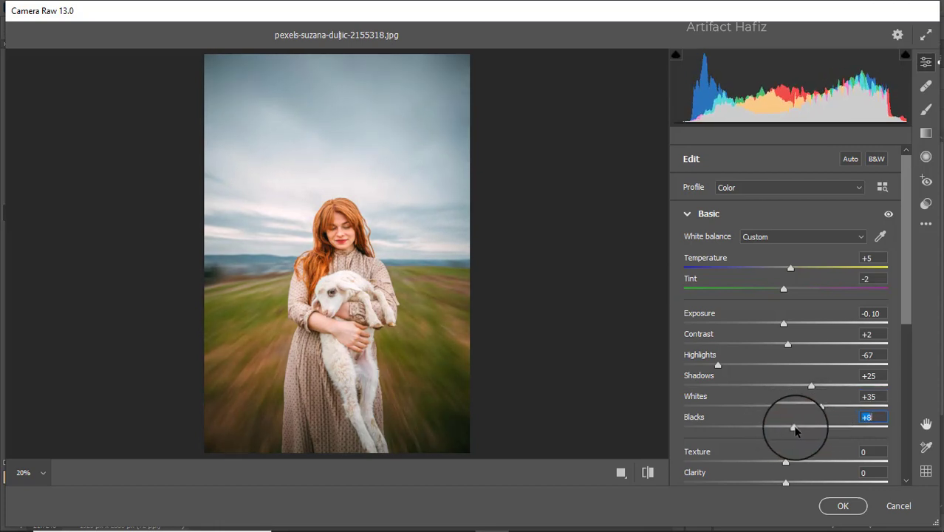
# Raise Texture to +4 and Clarity to +1 in the Basic panel
pyautogui.scroll(-4, 802, 358)
pyautogui.scroll(-1, 801, 354)
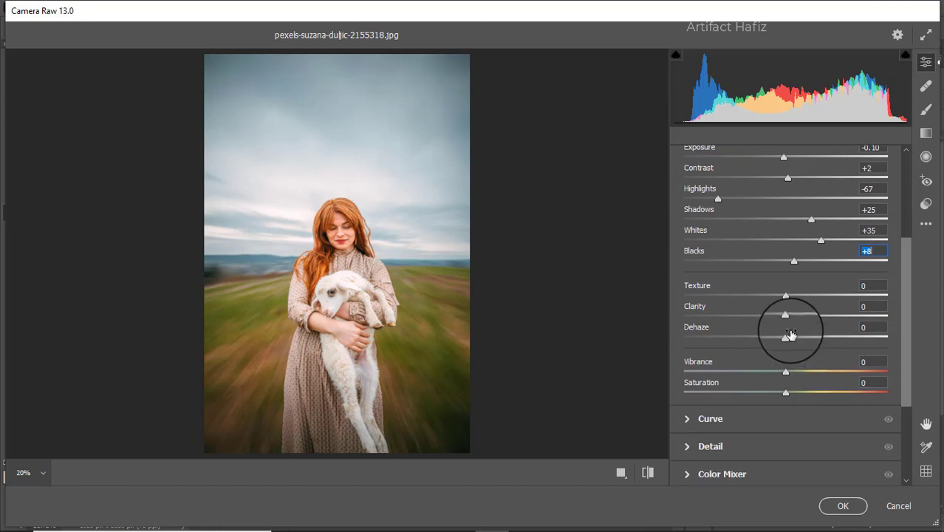
pyautogui.moveTo(786, 294)
pyautogui.mouseDown()
pyautogui.moveTo(803, 314)
pyautogui.moveTo(781, 316)
pyautogui.mouseUp()
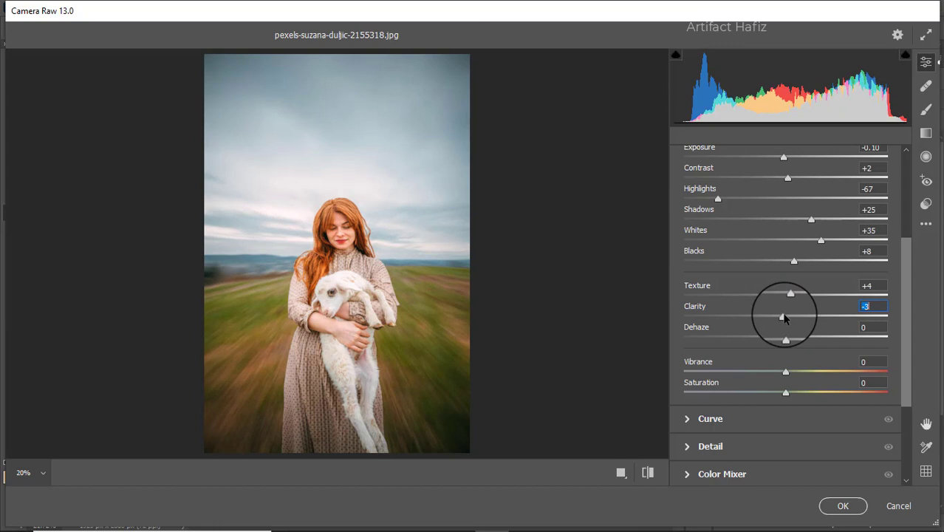
pyautogui.moveTo(784, 318)
pyautogui.mouseDown()
pyautogui.moveTo(833, 339)
pyautogui.moveTo(779, 339)
pyautogui.moveTo(893, 339)
pyautogui.moveTo(834, 340)
pyautogui.mouseUp()
pyautogui.scroll(-1, 741, 316)
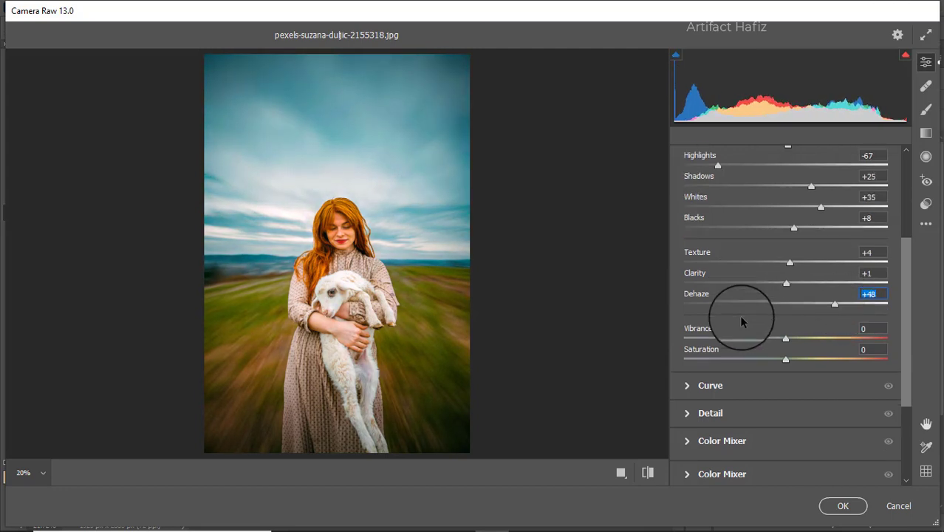
pyautogui.scroll(-2, 746, 316)
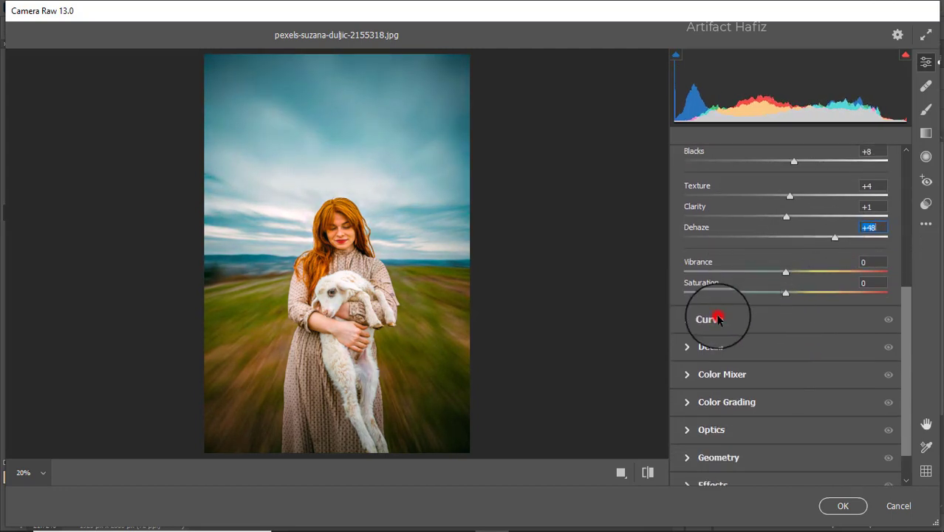
# Lift the blue channel curve's black point to output 16
pyautogui.click(716, 317)
pyautogui.click(812, 215)
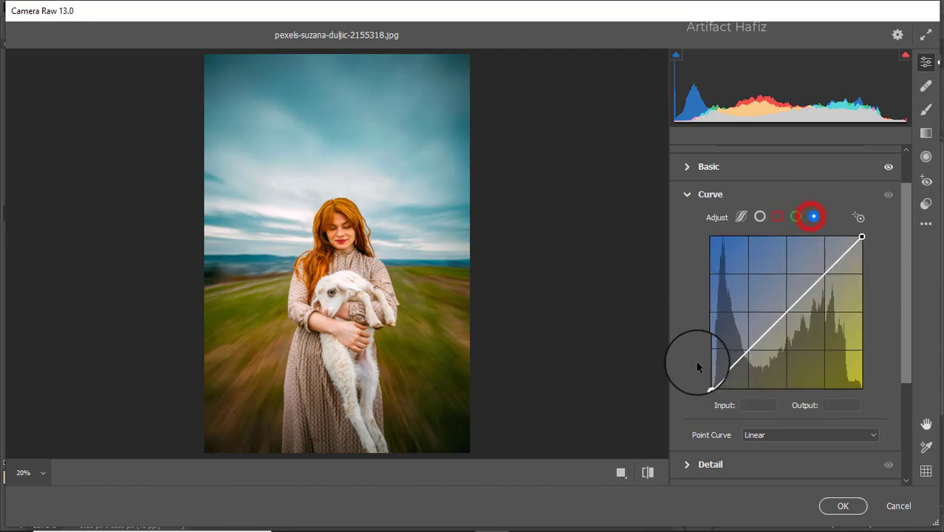
pyautogui.moveTo(710, 389); pyautogui.dragTo(710, 378)
# Set Detail to Sharpening 12, Noise Reduction 6 and Color Noise Reduction 16
pyautogui.scroll(-2, 799, 364)
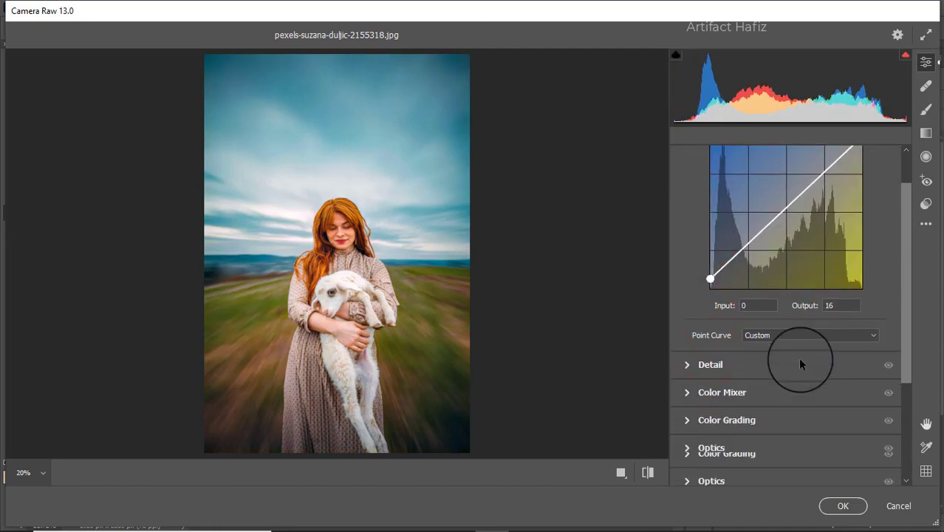
pyautogui.scroll(-1, 800, 363)
pyautogui.click(711, 333)
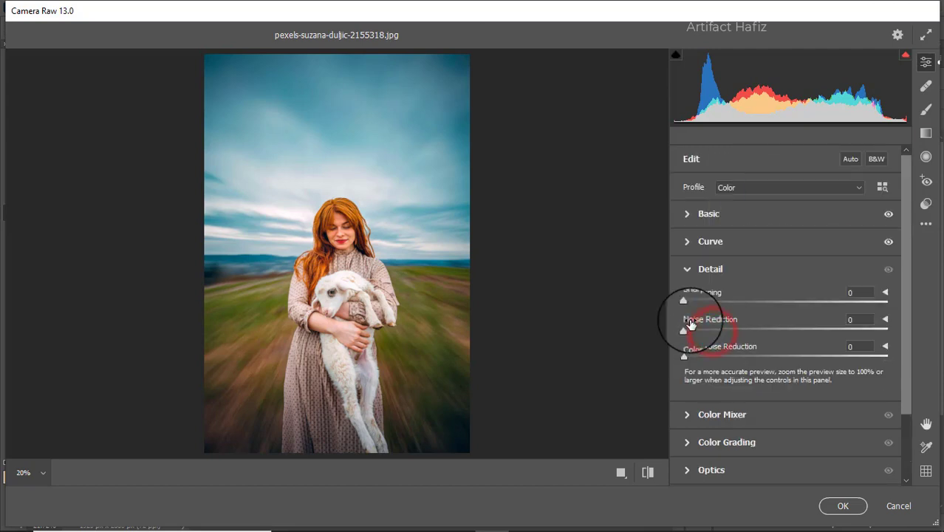
pyautogui.moveTo(684, 330)
pyautogui.mouseDown()
pyautogui.moveTo(707, 327)
pyautogui.moveTo(702, 332)
pyautogui.mouseUp()
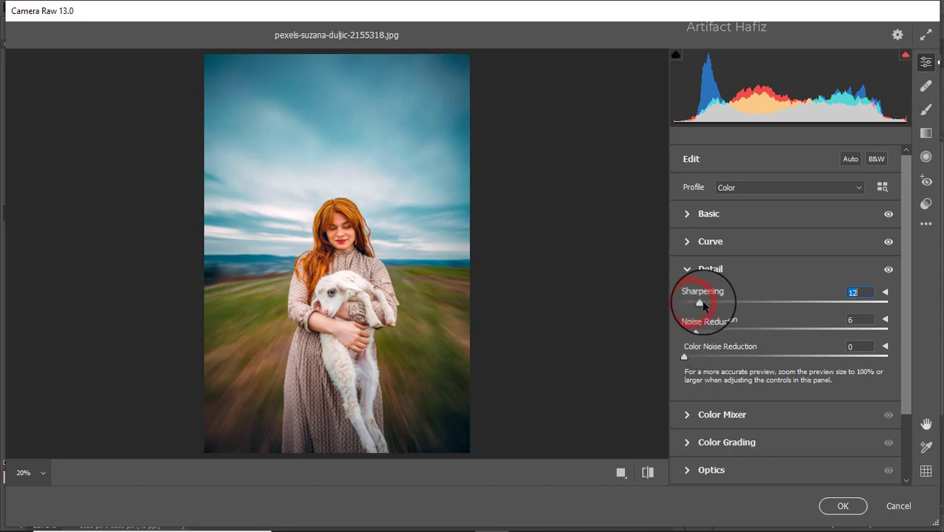
pyautogui.moveTo(684, 356); pyautogui.dragTo(722, 362)
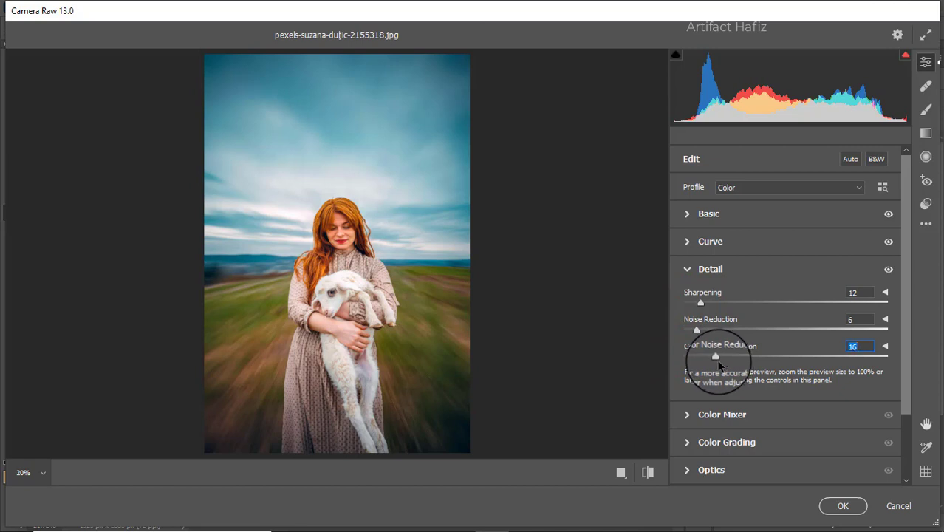
# Set Color Mixer saturation: Greens -100, Aquas +7, Blues +22
pyautogui.click(710, 415)
pyautogui.click(730, 247)
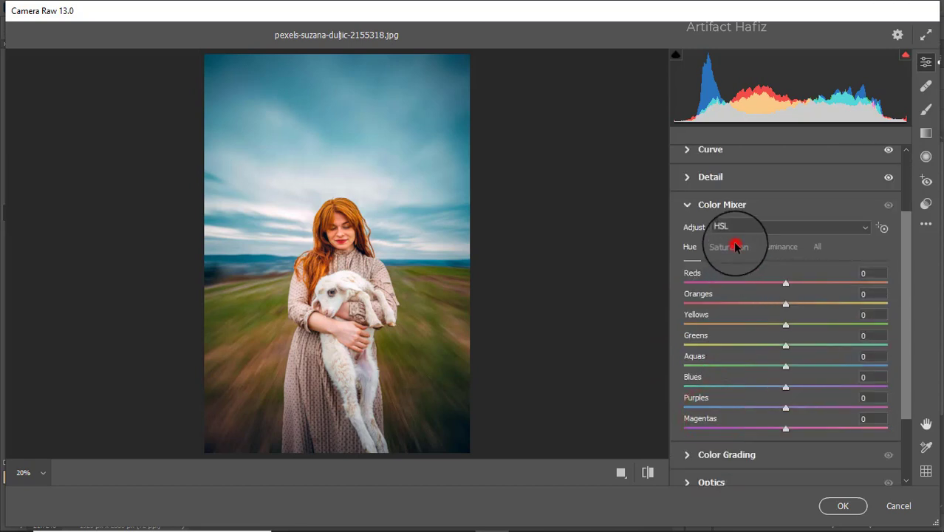
pyautogui.moveTo(785, 285); pyautogui.dragTo(802, 291)
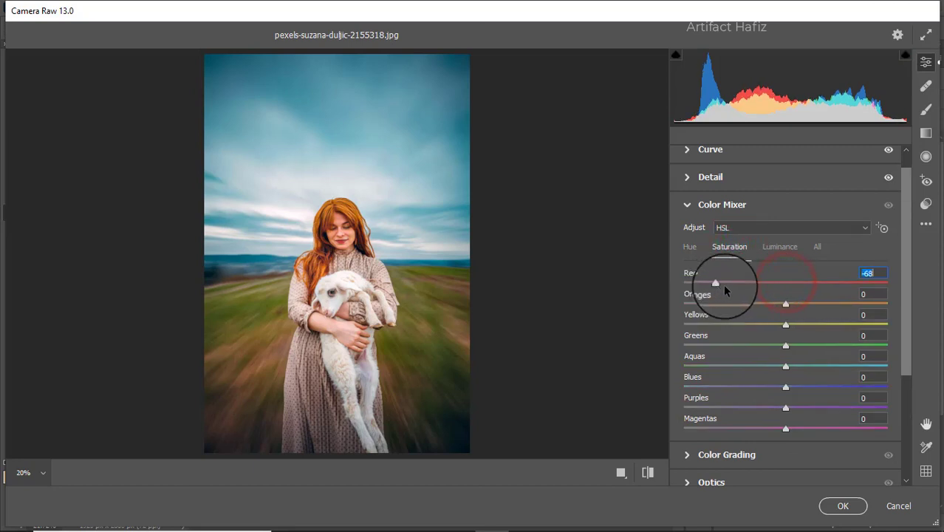
pyautogui.moveTo(785, 303)
pyautogui.mouseDown()
pyautogui.moveTo(720, 329)
pyautogui.moveTo(788, 326)
pyautogui.moveTo(725, 337)
pyautogui.mouseUp()
pyautogui.click(602, 328)
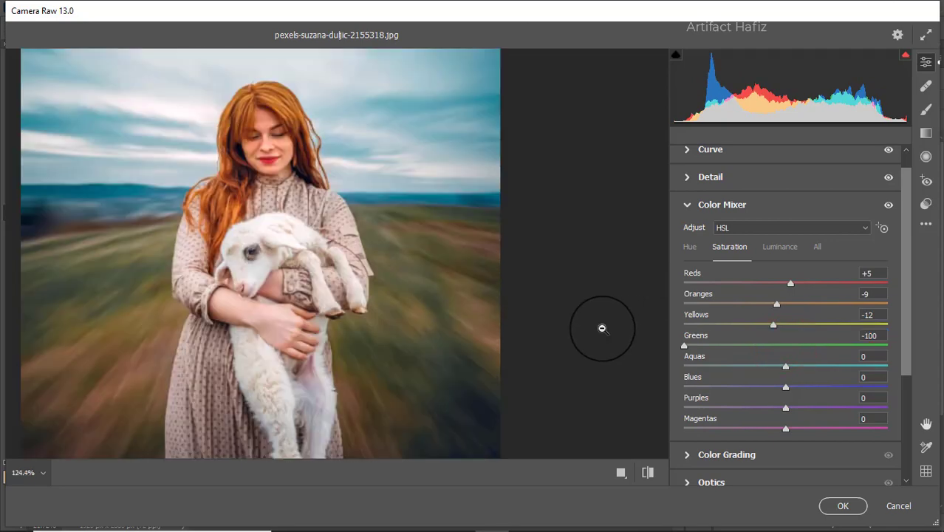
pyautogui.click(537, 320)
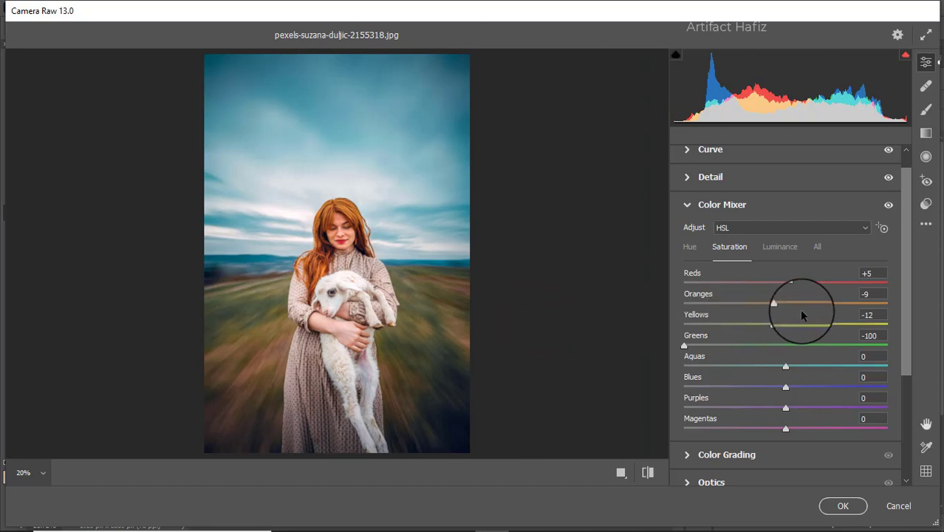
pyautogui.scroll(-1, 723, 385)
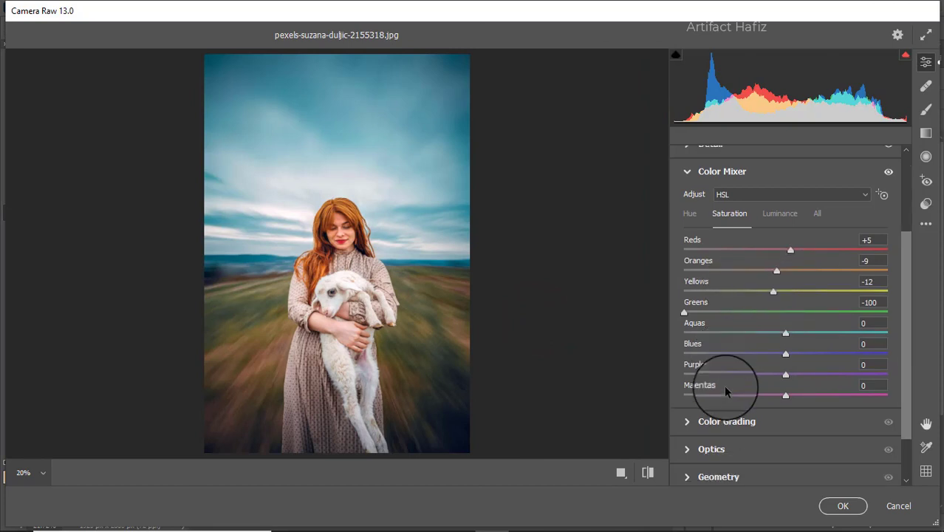
pyautogui.scroll(-1, 723, 385)
pyautogui.moveTo(785, 299); pyautogui.dragTo(800, 321)
# Brighten Yellows luminance +27 and Greens +24, and shift the Blues hue to -38
pyautogui.click(788, 179)
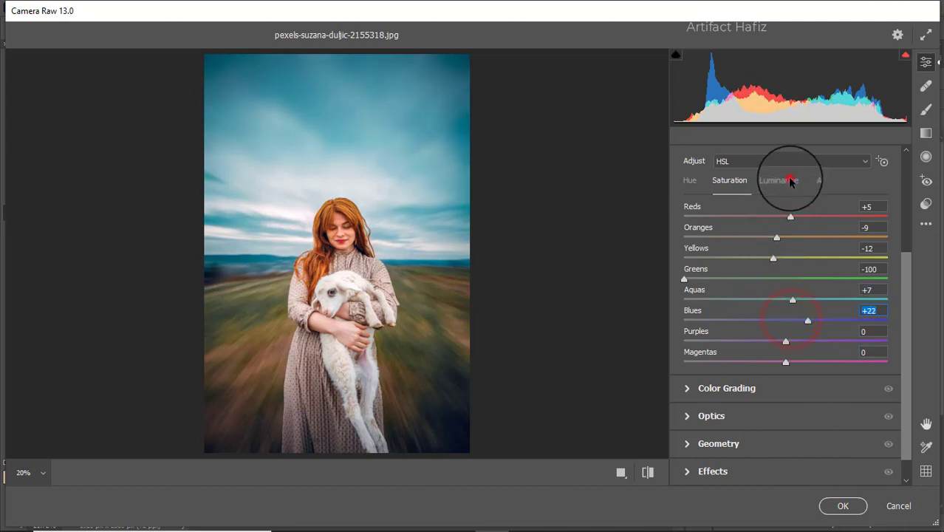
pyautogui.scroll(2, 775, 280)
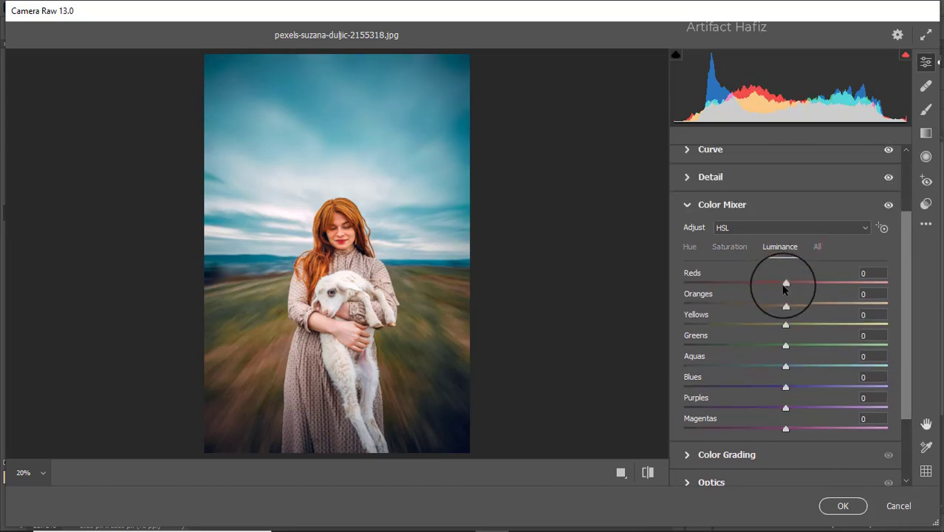
pyautogui.moveTo(785, 308)
pyautogui.mouseDown()
pyautogui.moveTo(818, 308)
pyautogui.moveTo(787, 313)
pyautogui.moveTo(824, 349)
pyautogui.moveTo(805, 348)
pyautogui.mouseUp()
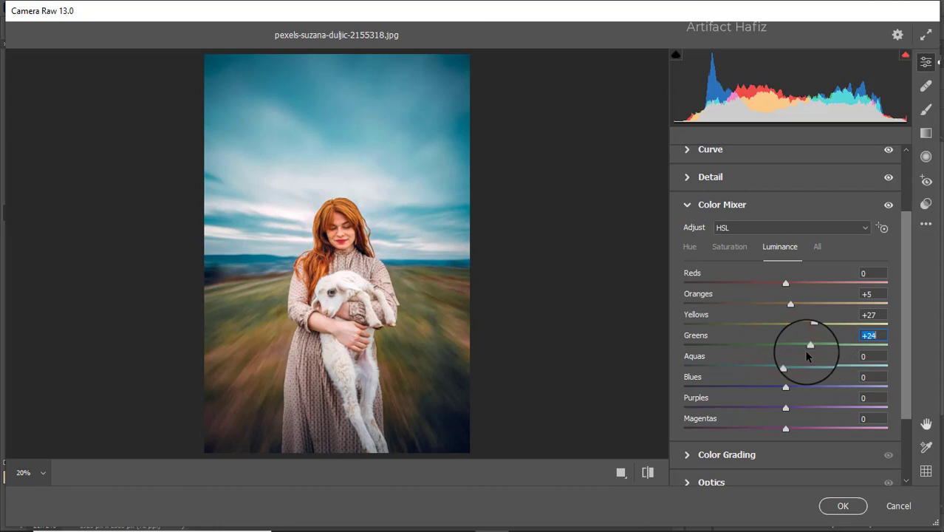
pyautogui.click(690, 250)
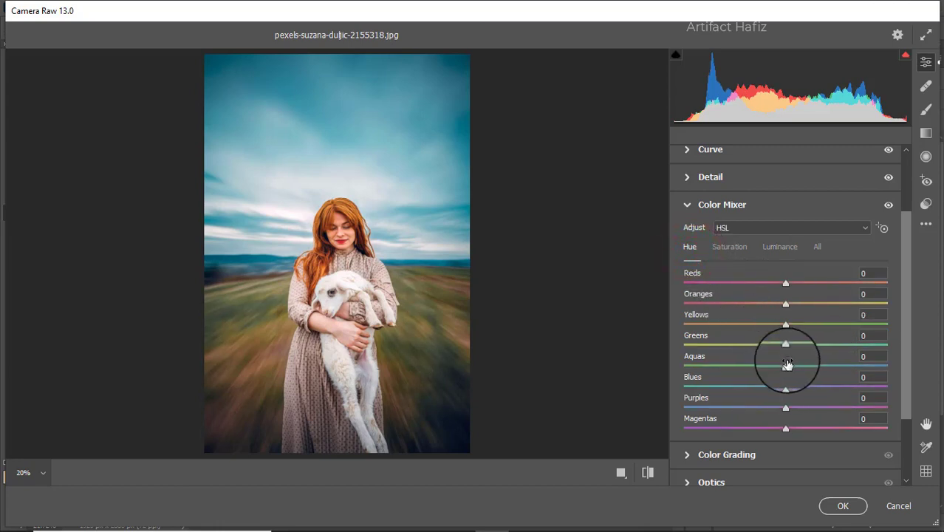
pyautogui.moveTo(786, 387)
pyautogui.mouseDown()
pyautogui.moveTo(695, 388)
pyautogui.moveTo(774, 397)
pyautogui.moveTo(745, 396)
pyautogui.moveTo(790, 385)
pyautogui.moveTo(755, 390)
pyautogui.moveTo(737, 363)
pyautogui.moveTo(849, 365)
pyautogui.moveTo(695, 368)
pyautogui.moveTo(775, 379)
pyautogui.moveTo(727, 385)
pyautogui.moveTo(747, 387)
pyautogui.mouseUp()
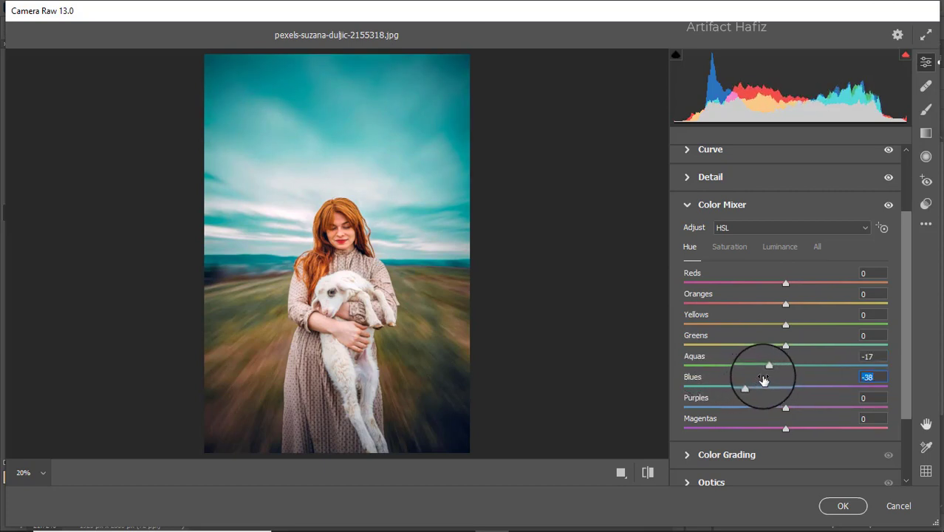
# Grade shadows to H 220 S 14, highlights toward green, and midtones to H 25
pyautogui.scroll(-1, 753, 384)
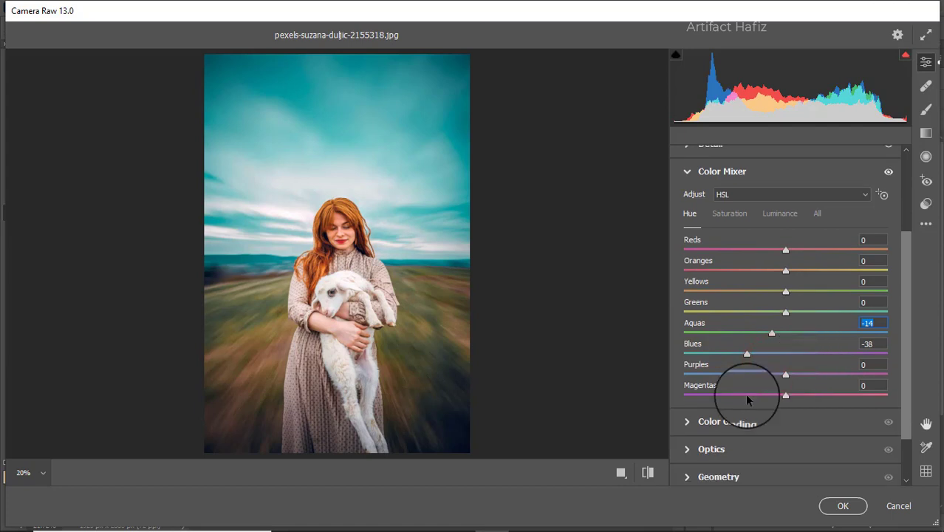
pyautogui.click(726, 417)
pyautogui.moveTo(741, 367)
pyautogui.mouseDown()
pyautogui.moveTo(709, 355)
pyautogui.moveTo(692, 413)
pyautogui.moveTo(712, 391)
pyautogui.mouseUp()
pyautogui.moveTo(828, 367); pyautogui.dragTo(830, 356)
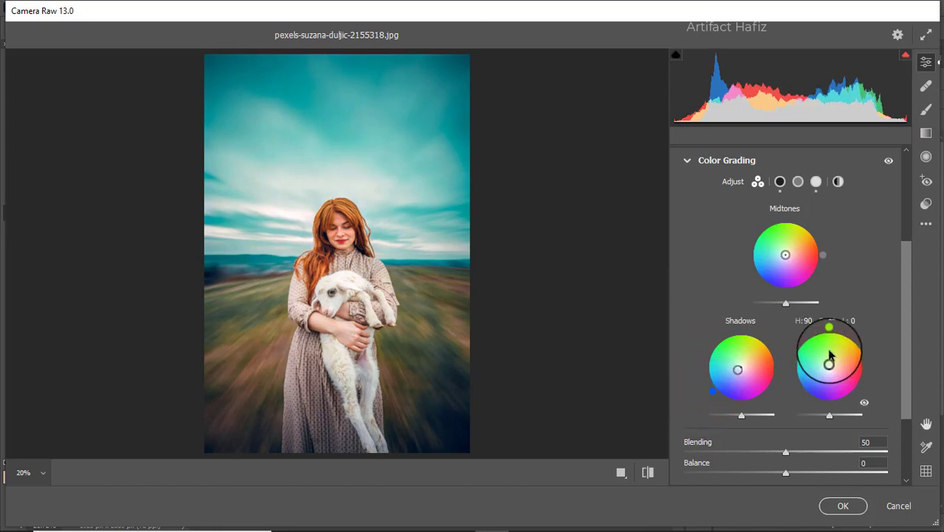
pyautogui.moveTo(829, 356)
pyautogui.mouseDown()
pyautogui.moveTo(774, 330)
pyautogui.moveTo(893, 348)
pyautogui.moveTo(895, 396)
pyautogui.moveTo(895, 350)
pyautogui.moveTo(775, 307)
pyautogui.mouseUp()
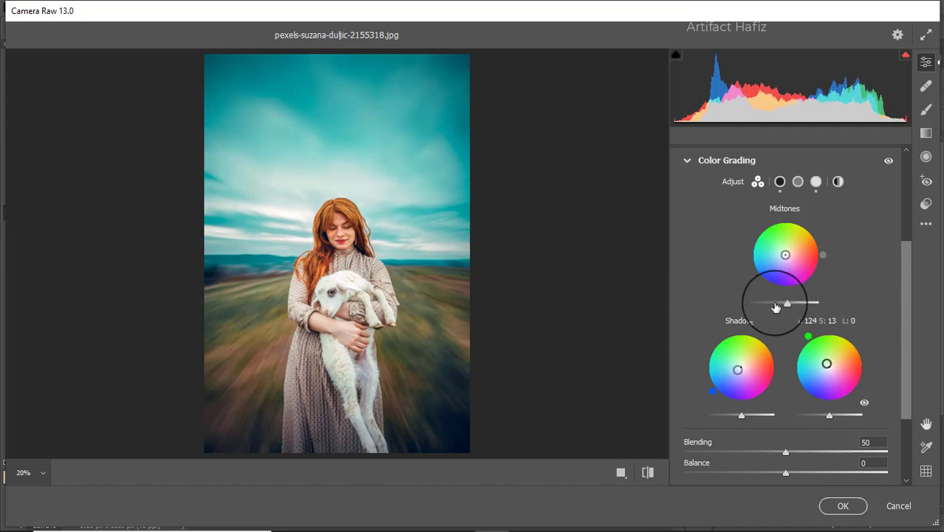
pyautogui.moveTo(785, 254)
pyautogui.mouseDown()
pyautogui.moveTo(781, 226)
pyautogui.moveTo(709, 252)
pyautogui.moveTo(853, 230)
pyautogui.moveTo(721, 210)
pyautogui.mouseUp()
pyautogui.scroll(-1, 780, 302)
pyautogui.scroll(-2, 782, 302)
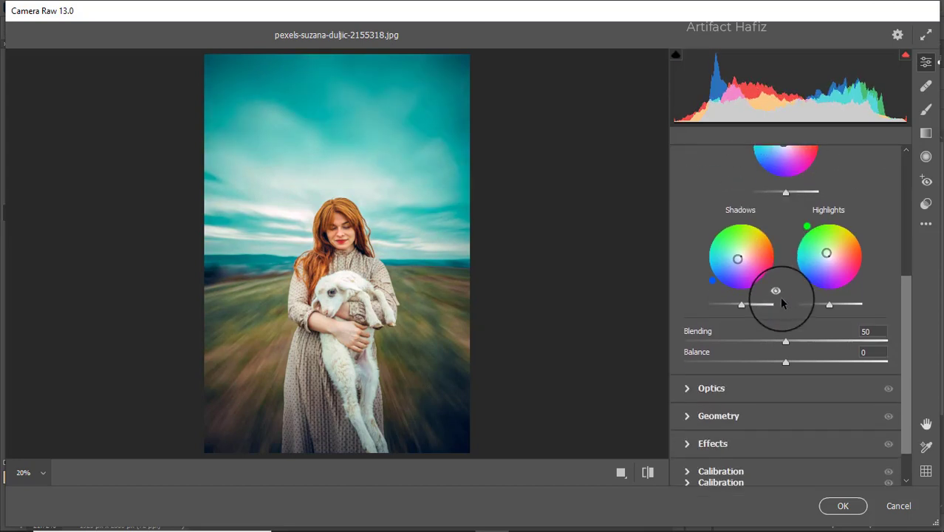
# Add +4 vignetting and set primary saturations to Red -10, Green +21, Blue +4
pyautogui.click(727, 443)
pyautogui.moveTo(789, 334); pyautogui.dragTo(793, 335)
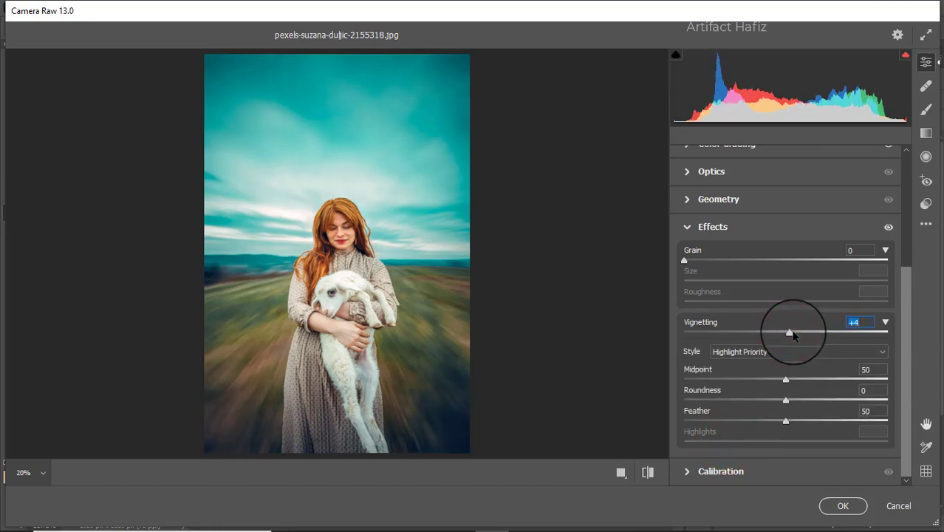
pyautogui.click(738, 476)
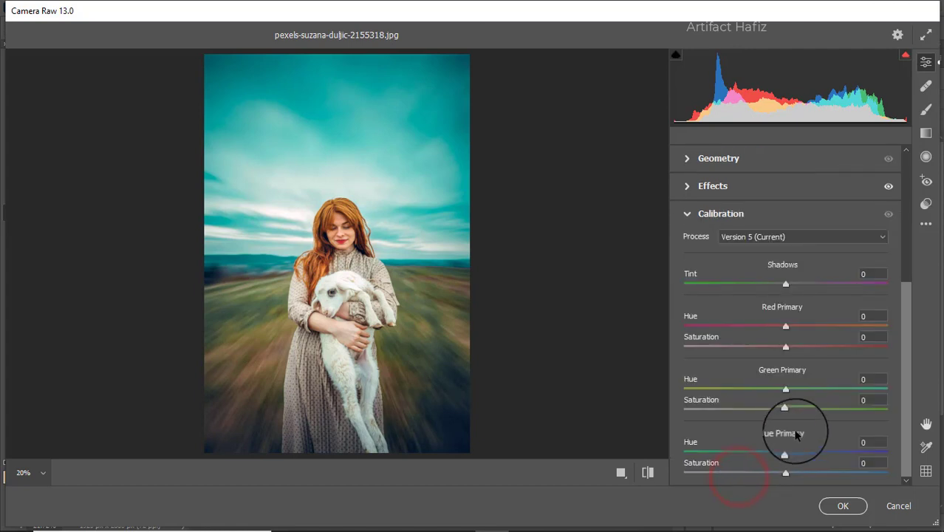
pyautogui.moveTo(784, 407); pyautogui.dragTo(829, 411)
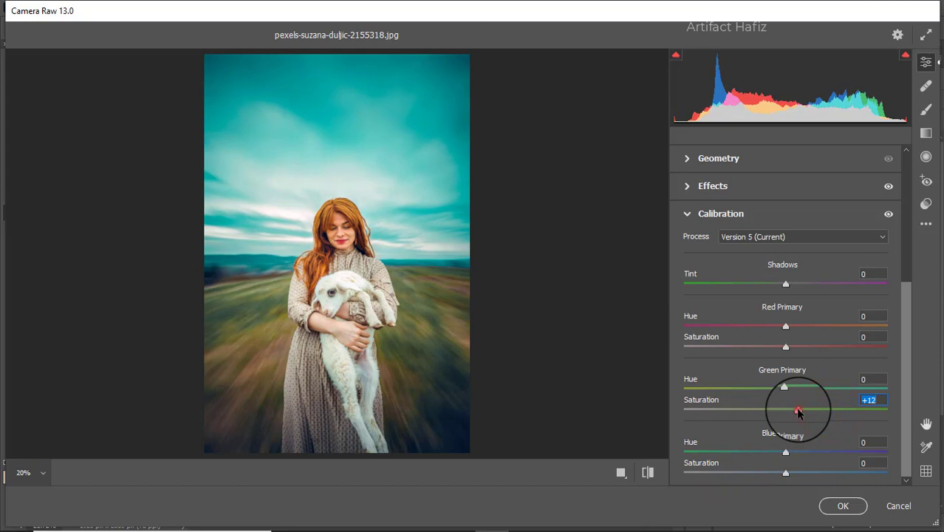
pyautogui.moveTo(798, 411)
pyautogui.mouseDown()
pyautogui.moveTo(822, 414)
pyautogui.moveTo(807, 410)
pyautogui.mouseUp()
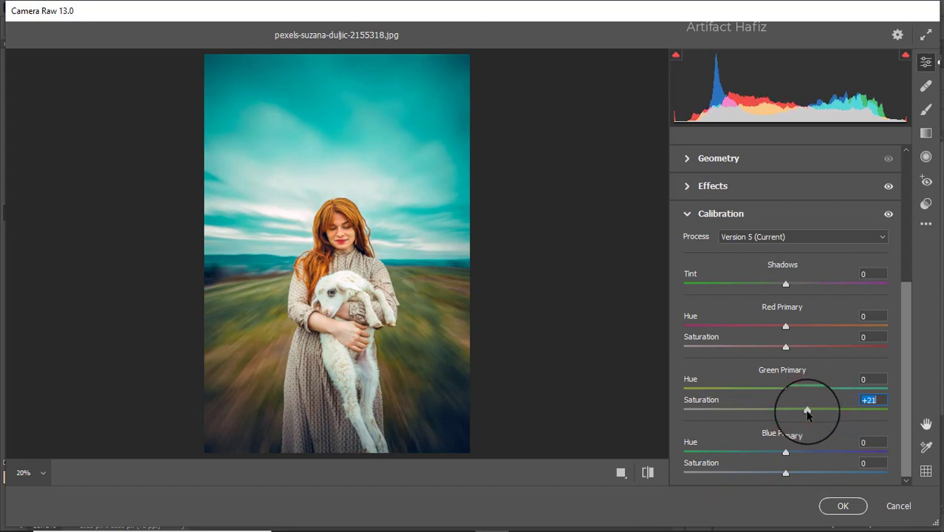
pyautogui.click(784, 346)
pyautogui.moveTo(785, 346); pyautogui.dragTo(774, 349)
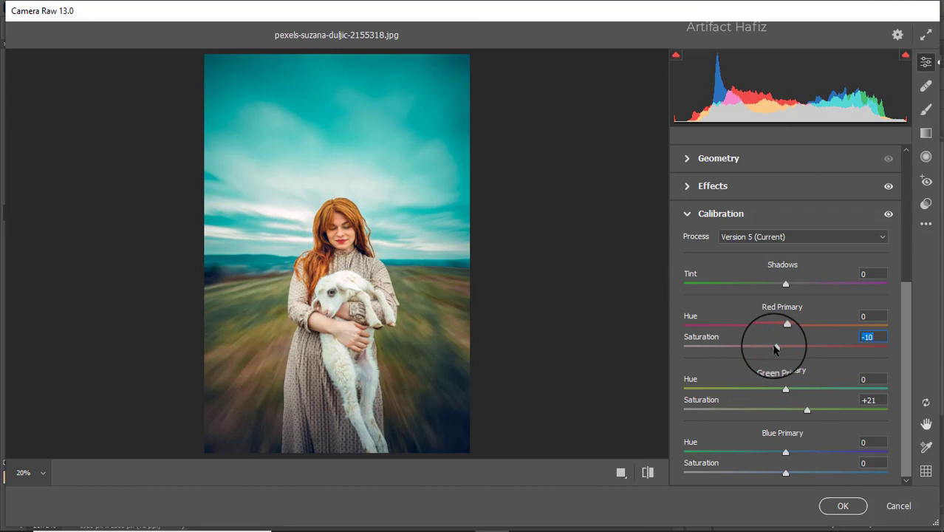
pyautogui.moveTo(784, 474)
pyautogui.mouseDown()
pyautogui.moveTo(803, 473)
pyautogui.moveTo(758, 480)
pyautogui.moveTo(803, 481)
pyautogui.moveTo(745, 482)
pyautogui.moveTo(798, 492)
pyautogui.moveTo(789, 495)
pyautogui.mouseUp()
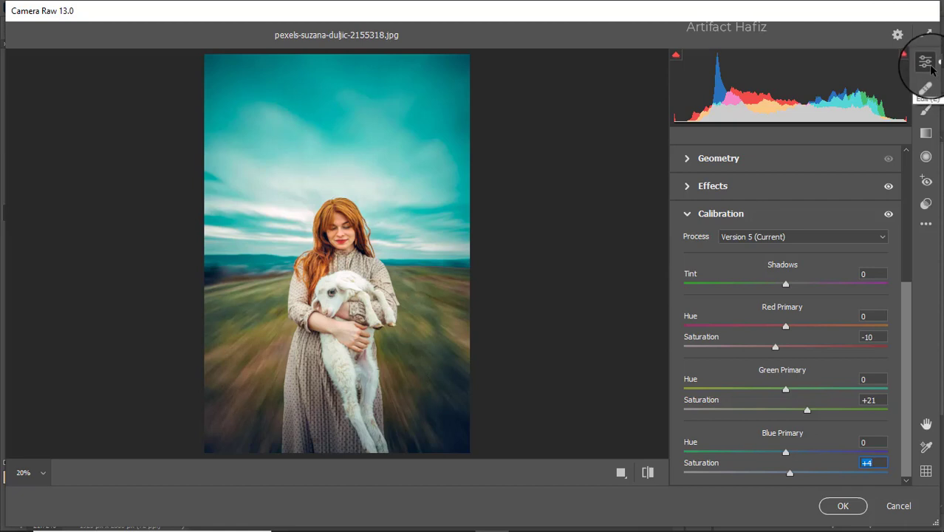
# Compare the original and teal-graded photo, then apply the Camera Raw grade to Layer 1
pyautogui.click(621, 473)
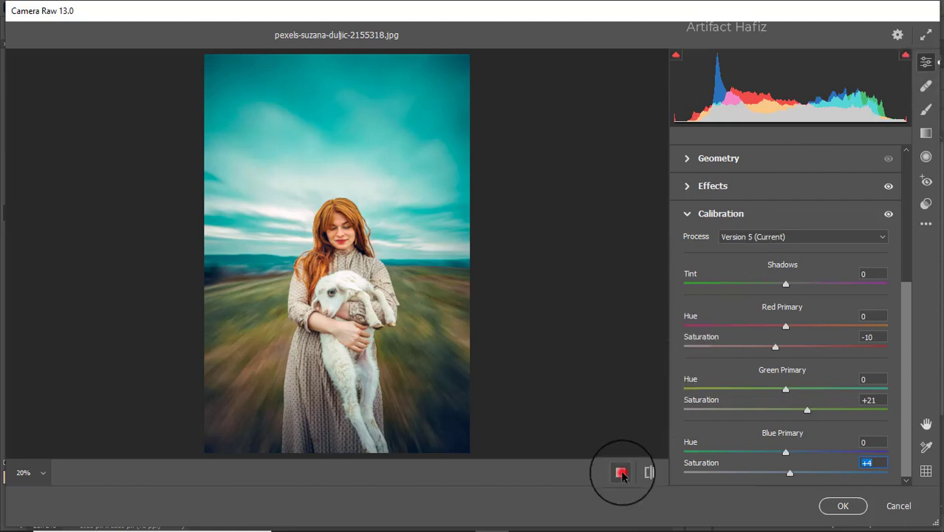
pyautogui.click(621, 473)
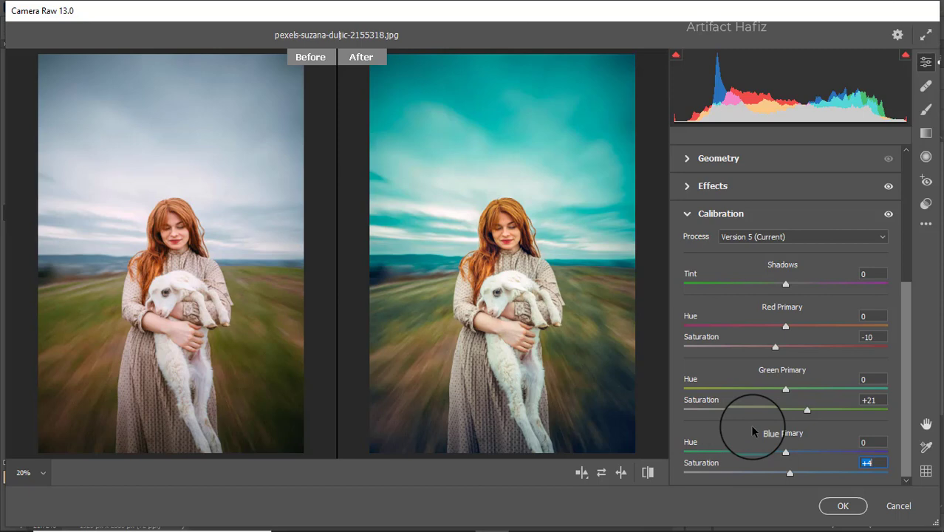
pyautogui.click(842, 505)
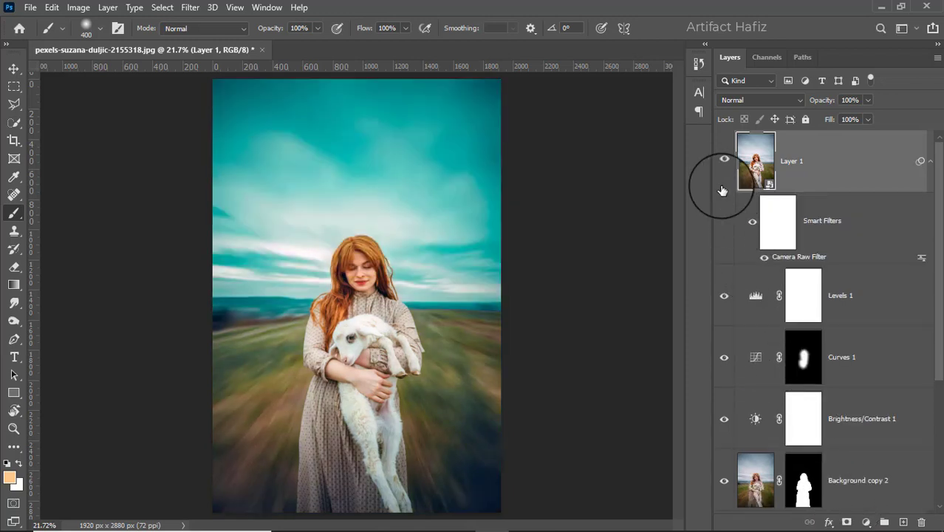
pyautogui.click(724, 160)
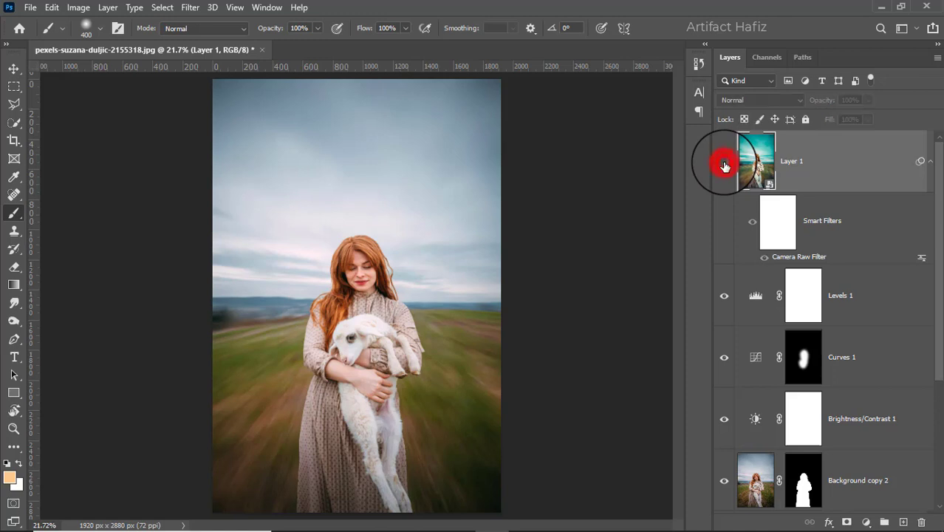
pyautogui.click(725, 163)
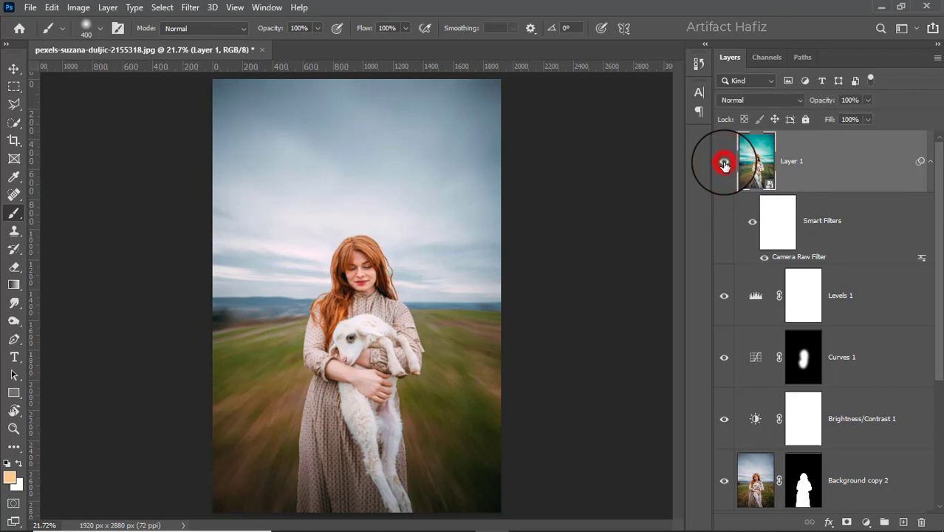
pyautogui.scroll(-3, 744, 349)
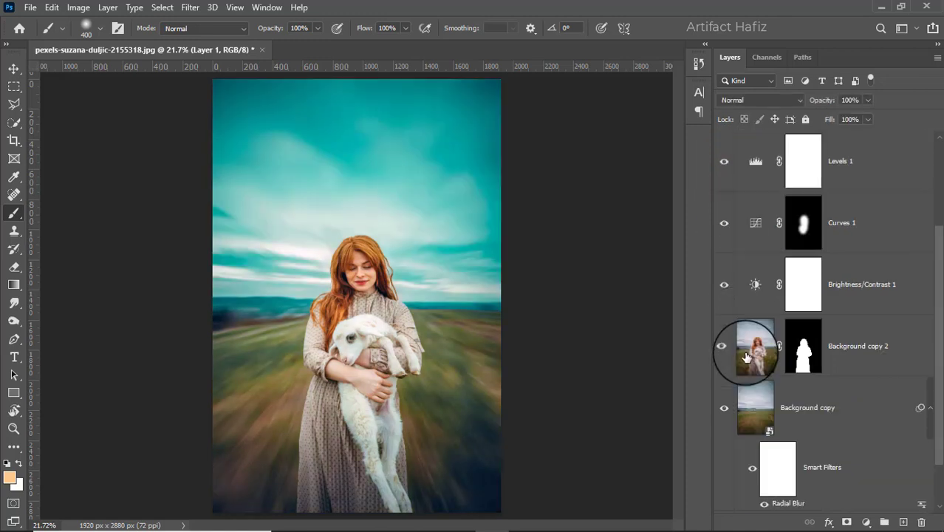
pyautogui.scroll(-1, 746, 369)
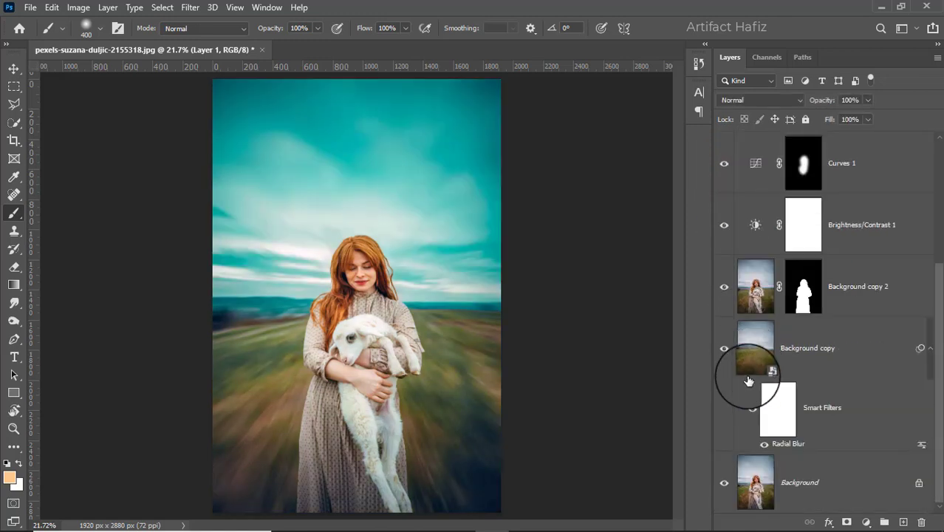
pyautogui.keyDown('alt'); pyautogui.click(725, 483); pyautogui.keyUp('alt')
pyautogui.keyDown('alt'); pyautogui.click(725, 483); pyautogui.keyUp('alt')
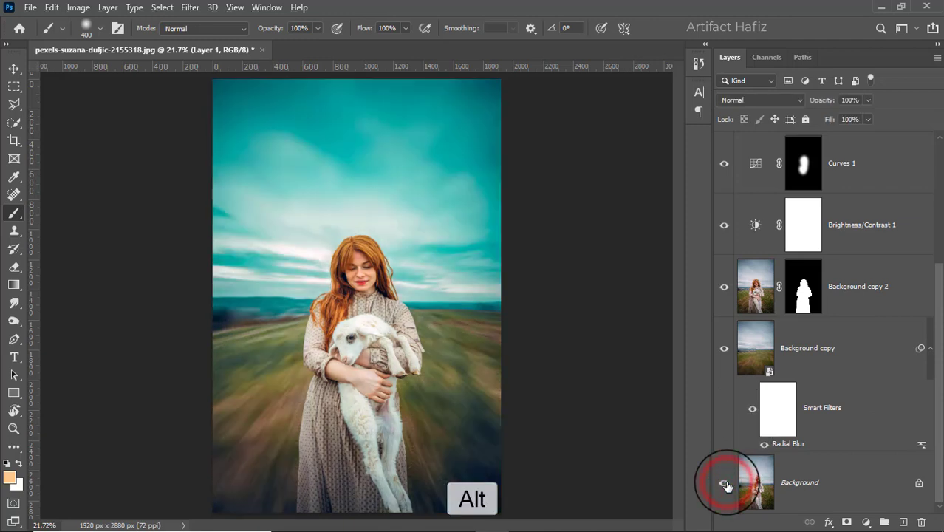
pyautogui.keyDown('alt'); pyautogui.click(724, 483); pyautogui.keyUp('alt')
pyautogui.keyDown('alt'); pyautogui.click(724, 483); pyautogui.keyUp('alt')
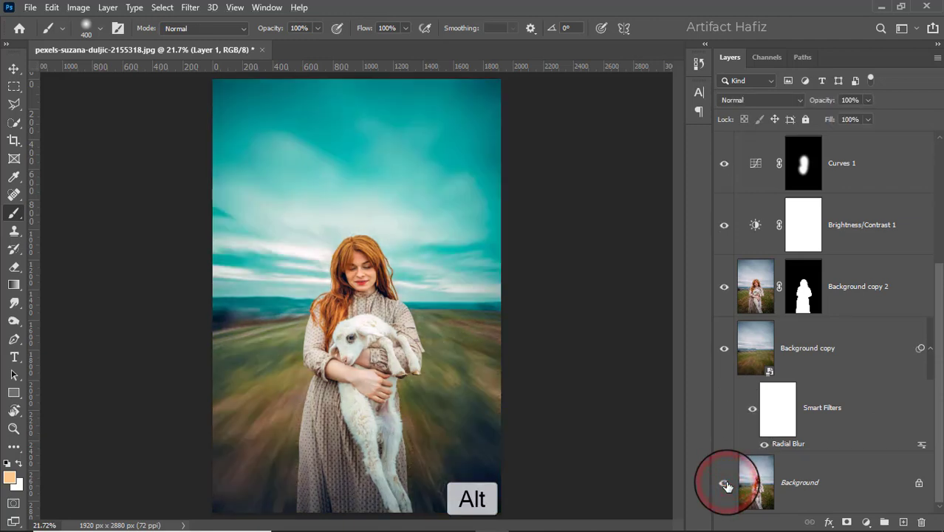